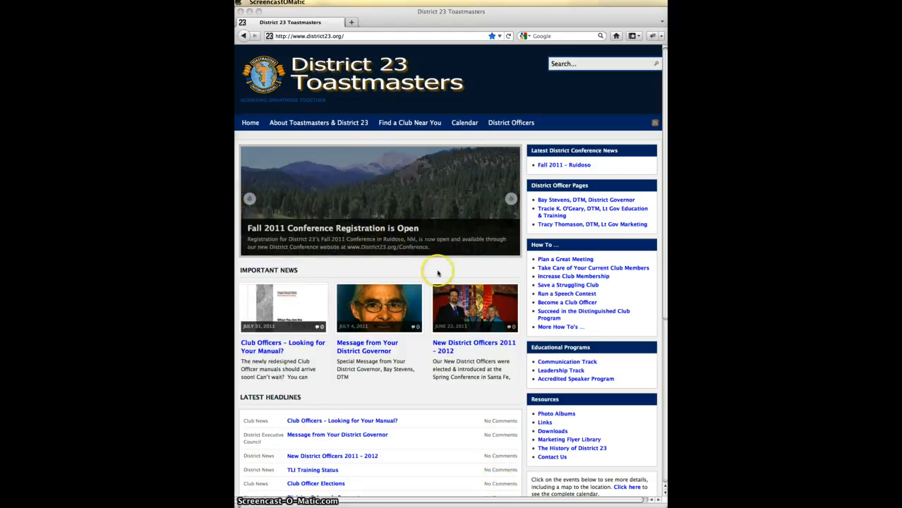
- Load the District 23 wp-admin/ dashboard and open Media > Add New to choose a file
{"action": "scroll", "coordinate": [432, 270], "scroll_direction": "down", "scroll_amount": 5}
{"action": "scroll", "coordinate": [437, 273], "scroll_direction": "down", "scroll_amount": 1}
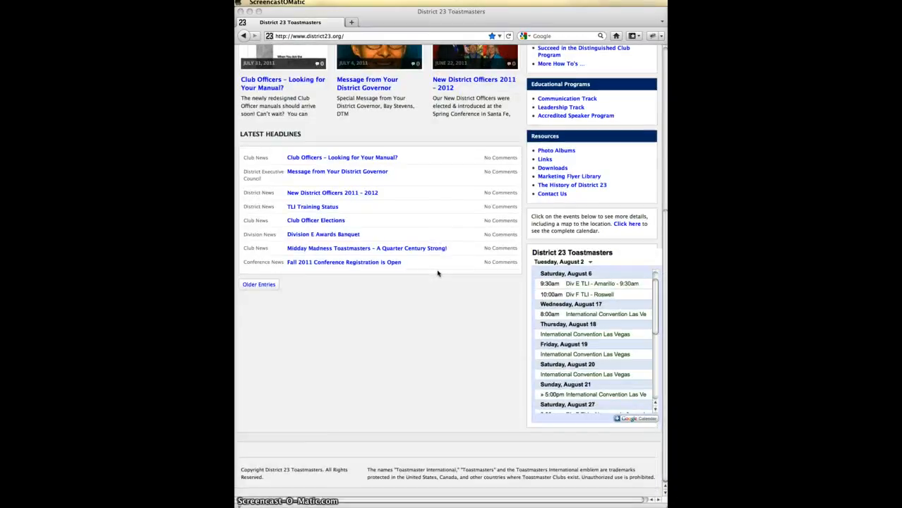
{"action": "scroll", "coordinate": [437, 273], "scroll_direction": "up", "scroll_amount": 6}
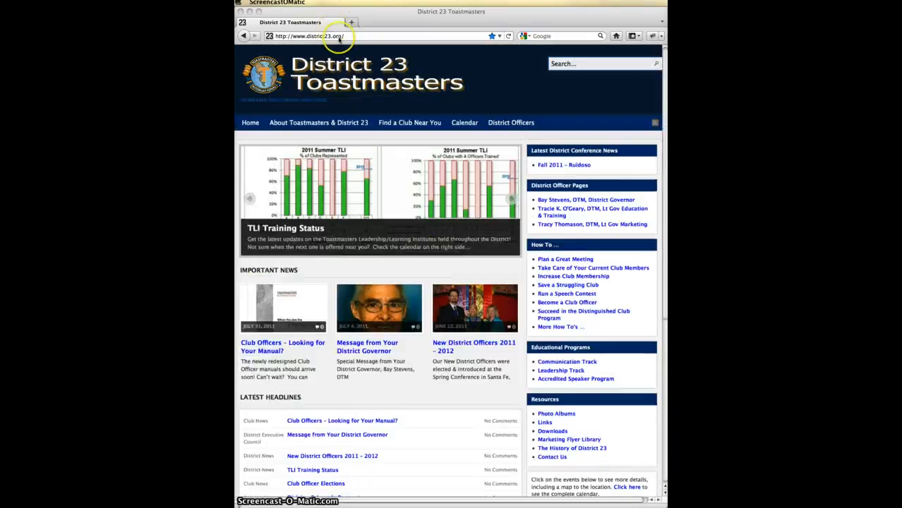
{"action": "left_click", "coordinate": [350, 37]}
{"action": "type", "text": "w"}
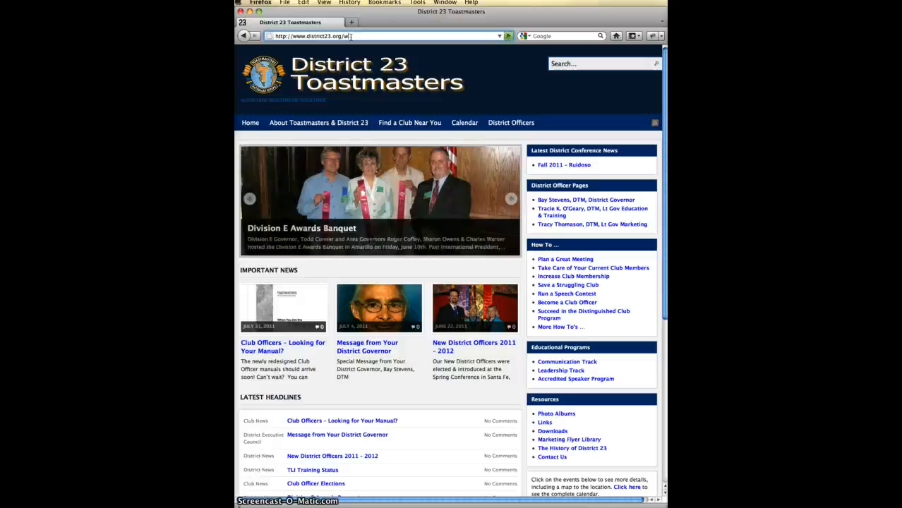
{"action": "type", "text": "p-admin/"}
{"action": "key", "text": "Return"}
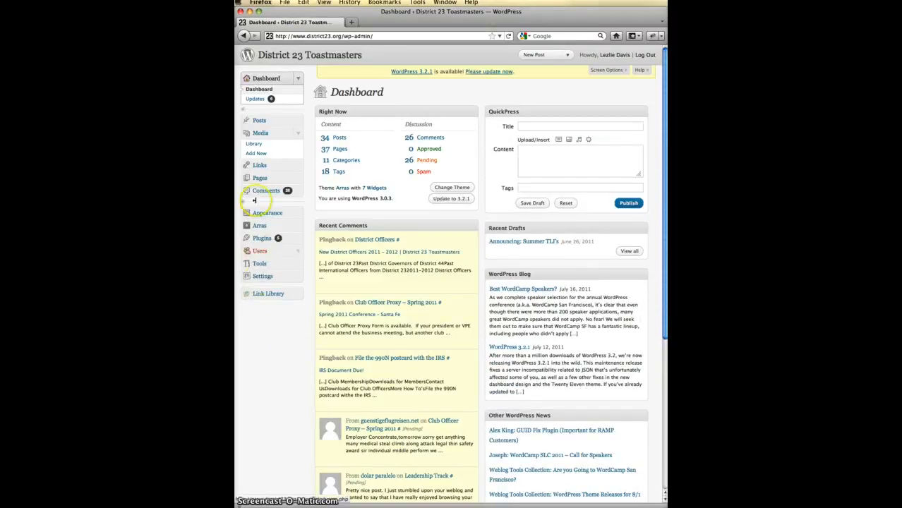
{"action": "left_click", "coordinate": [257, 154]}
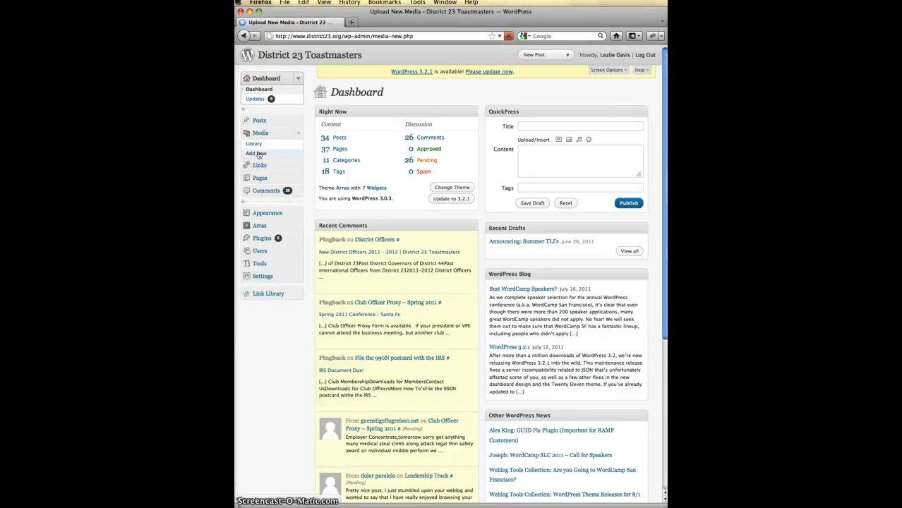
{"action": "left_click", "coordinate": [383, 109]}
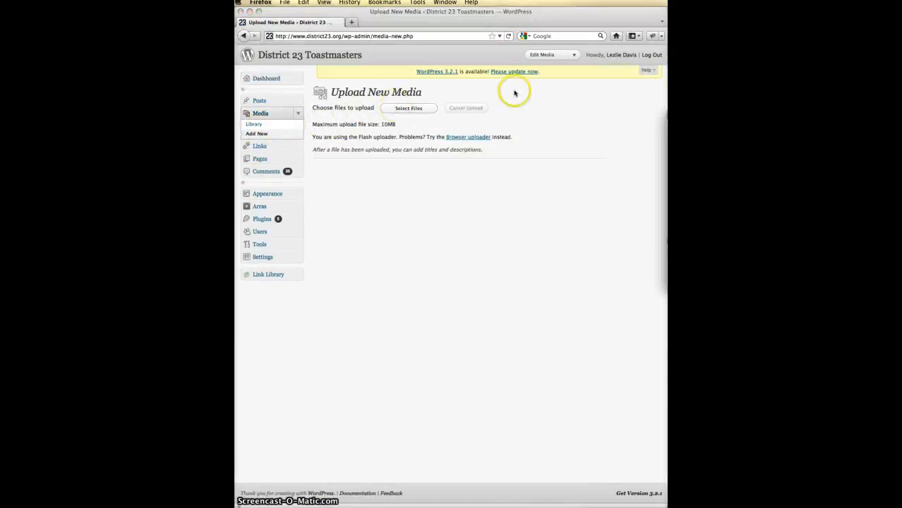
- Upload TMail 8-2-2011.jpg from the file chooser
{"action": "left_click_drag", "start_coordinate": [638, 119], "coordinate": [369, 144]}
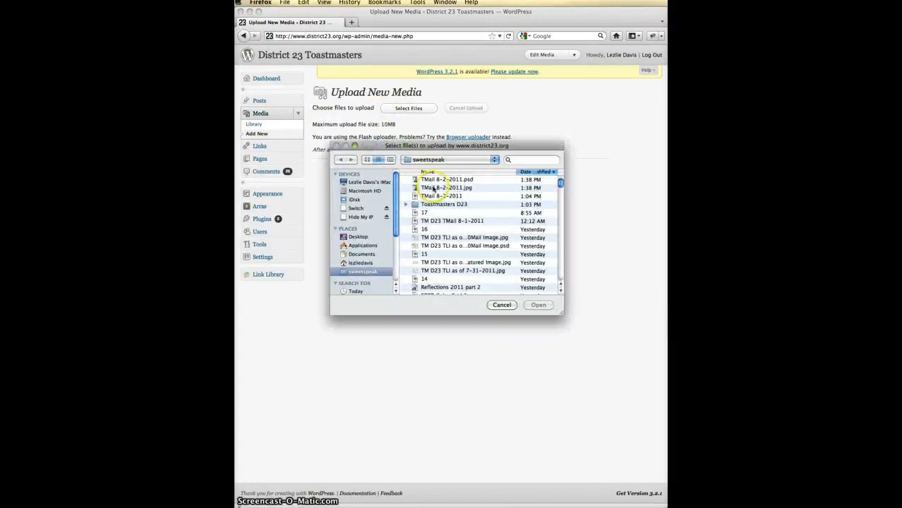
{"action": "double_click", "coordinate": [462, 189]}
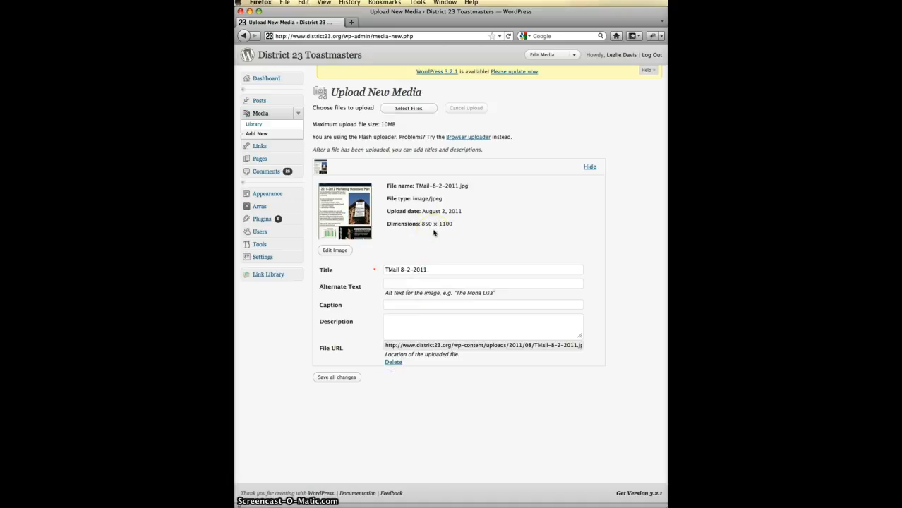
- Copy the TMail-8-2-2011.jpg file URL and save the image's media details
{"action": "left_click", "coordinate": [385, 345]}
{"action": "mouse_move", "coordinate": [384, 345]}
{"action": "left_mouse_down"}
{"action": "mouse_move", "coordinate": [591, 345]}
{"action": "mouse_move", "coordinate": [269, 345]}
{"action": "mouse_move", "coordinate": [383, 344]}
{"action": "left_mouse_up"}
{"action": "left_click", "coordinate": [581, 345]}
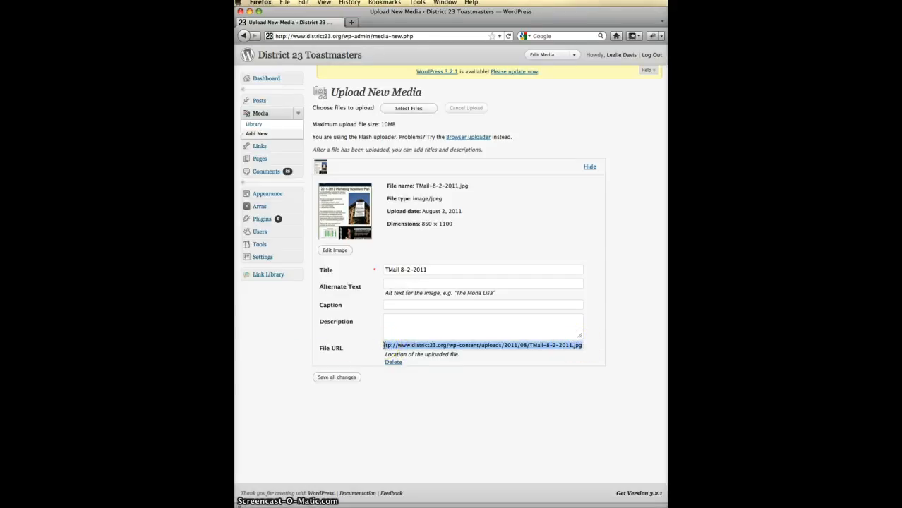
{"action": "right_click", "coordinate": [382, 345]}
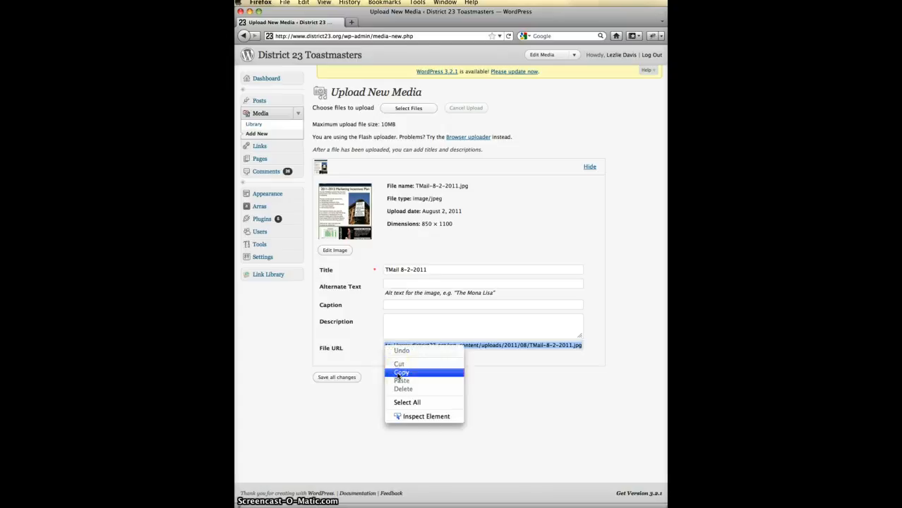
{"action": "left_click", "coordinate": [400, 371]}
{"action": "left_click", "coordinate": [335, 379]}
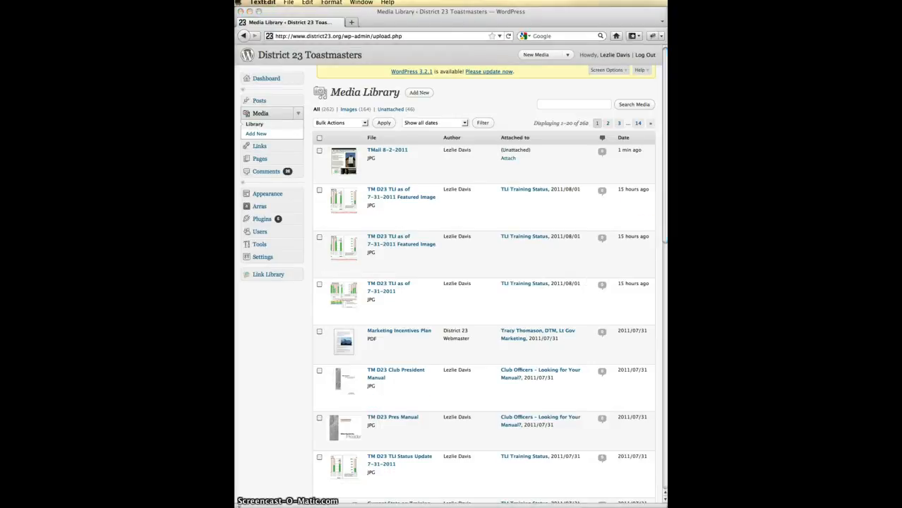
- Paste the image URL into the TextEdit note, restore its leading 'h', and add a new line
{"action": "left_click_drag", "start_coordinate": [431, 259], "coordinate": [461, 280]}
{"action": "right_click", "coordinate": [416, 316]}
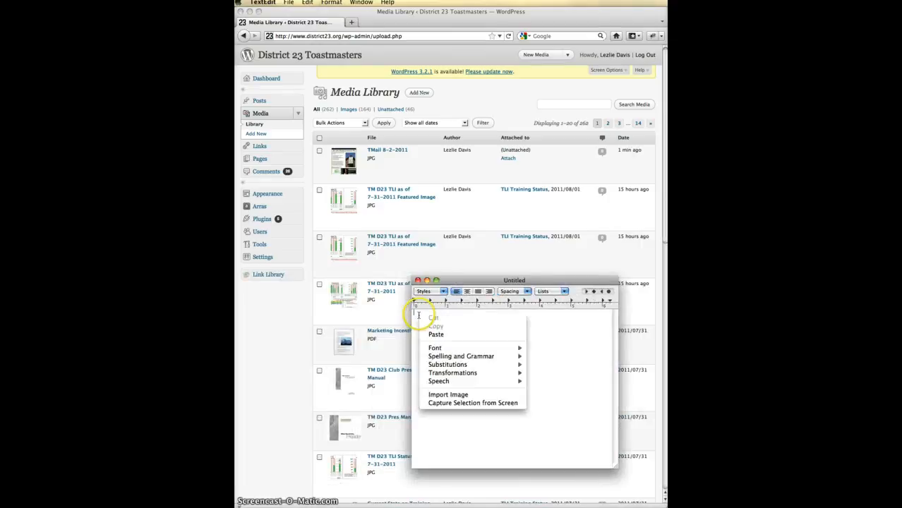
{"action": "left_click", "coordinate": [433, 337]}
{"action": "left_click", "coordinate": [415, 312]}
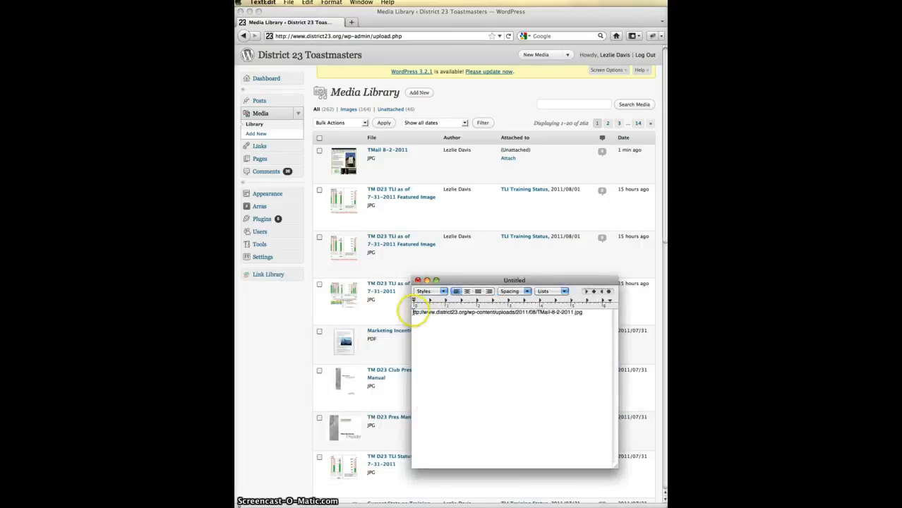
{"action": "type", "text": "h"}
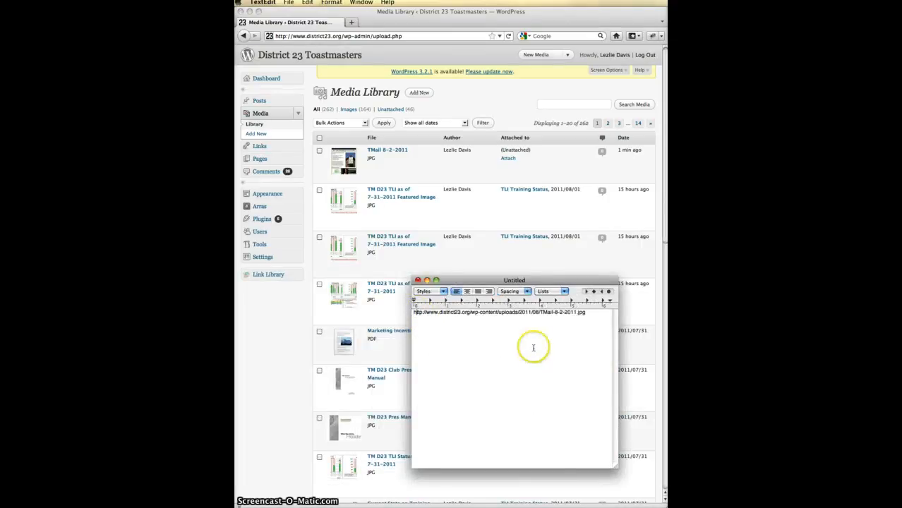
{"action": "left_click", "coordinate": [536, 351]}
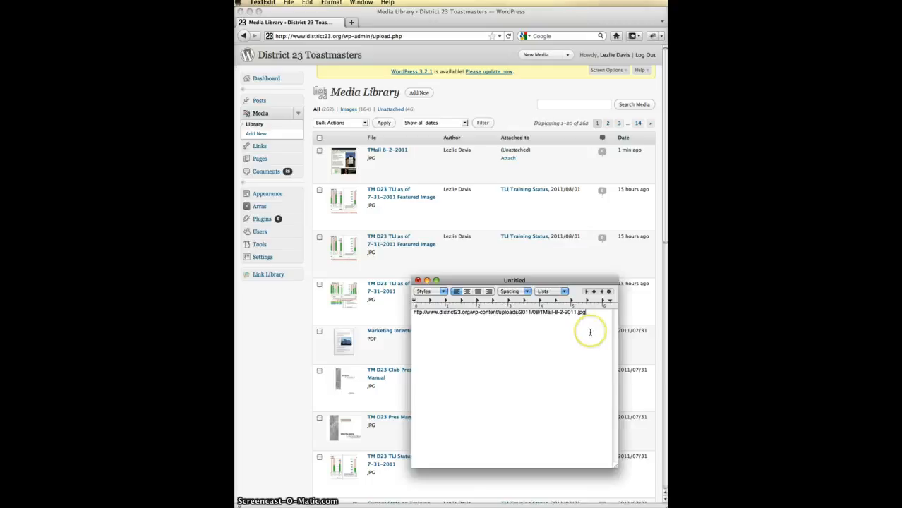
{"action": "key", "text": "Return"}
{"action": "key", "text": "Return"}
{"action": "left_click_drag", "start_coordinate": [489, 281], "coordinate": [499, 302]}
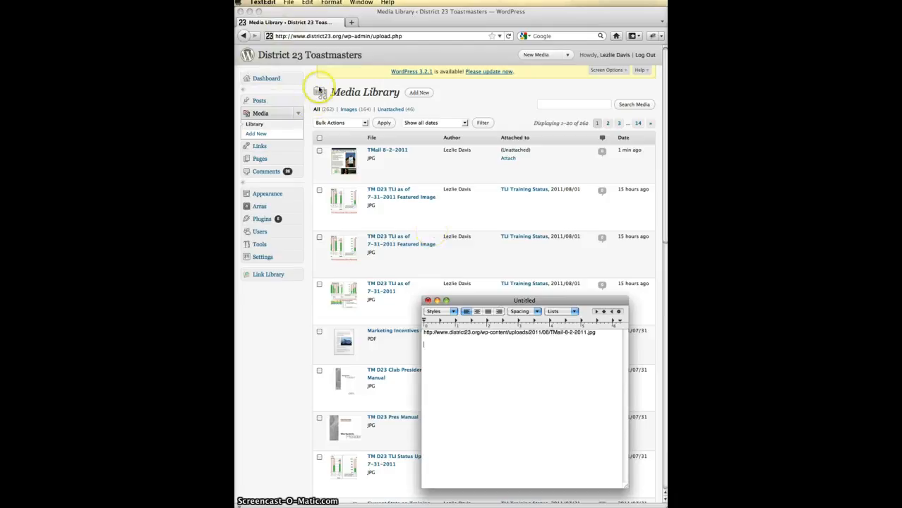
- Open the TLI Training Status post from the home page and copy its address
{"action": "left_click", "coordinate": [307, 57]}
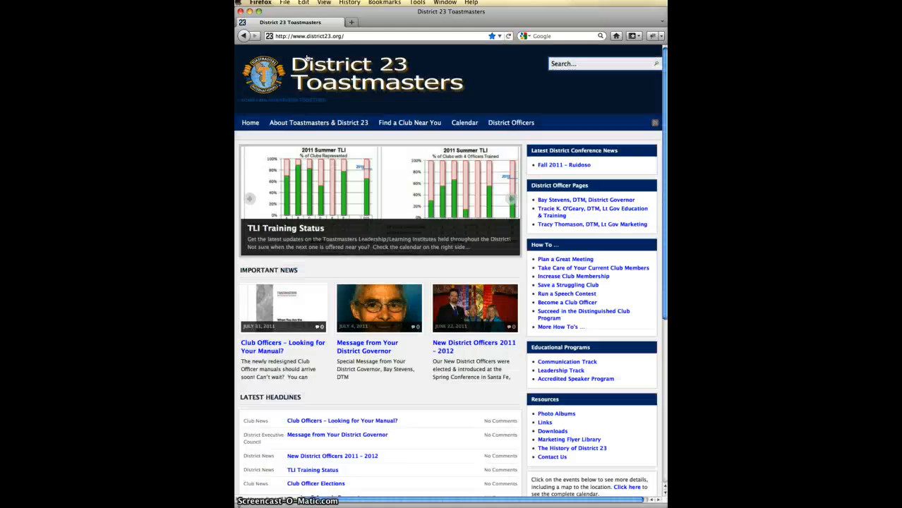
{"action": "left_click", "coordinate": [323, 185]}
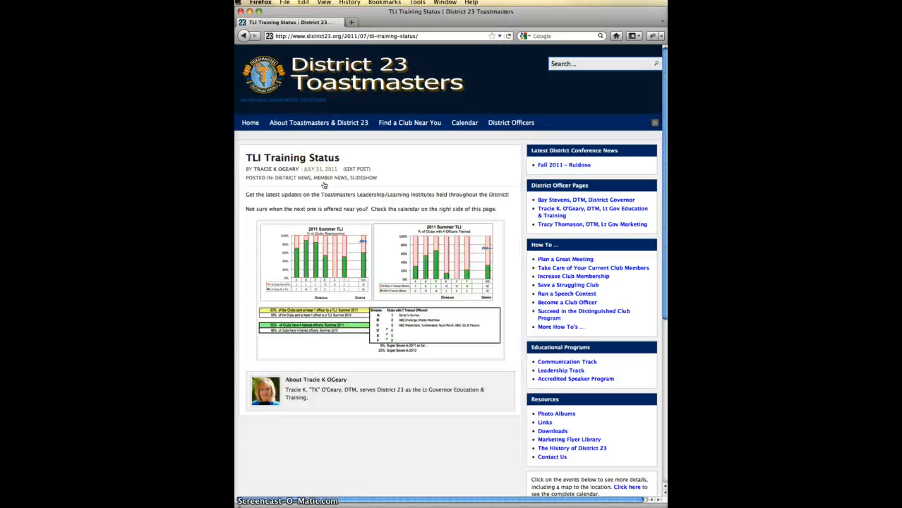
{"action": "left_click", "coordinate": [427, 36]}
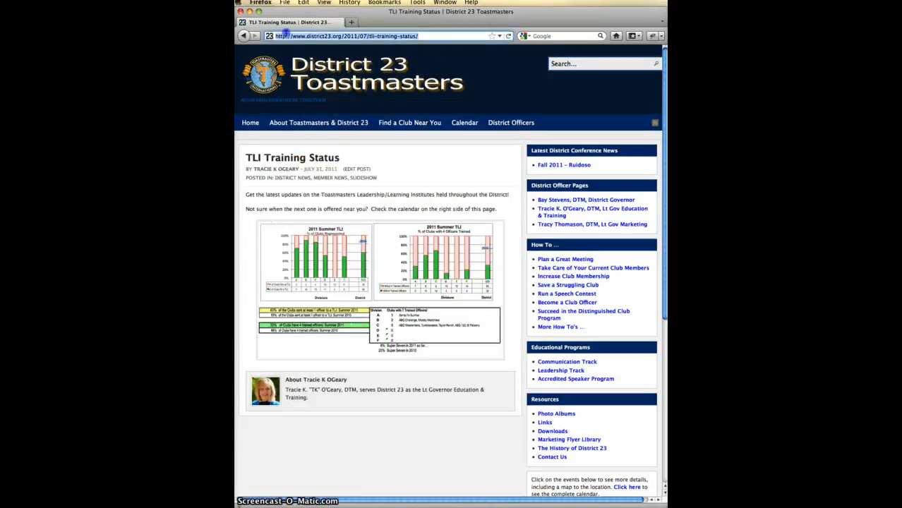
{"action": "right_click", "coordinate": [290, 37]}
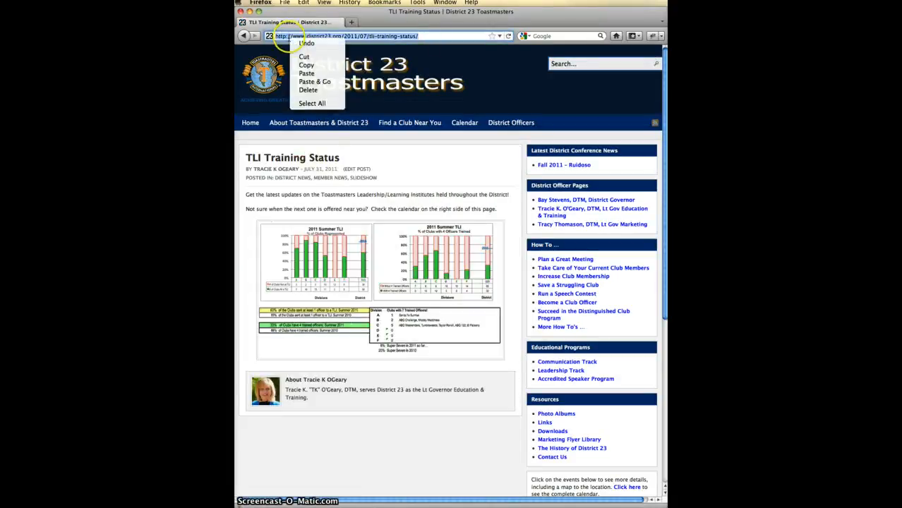
{"action": "left_click", "coordinate": [306, 66]}
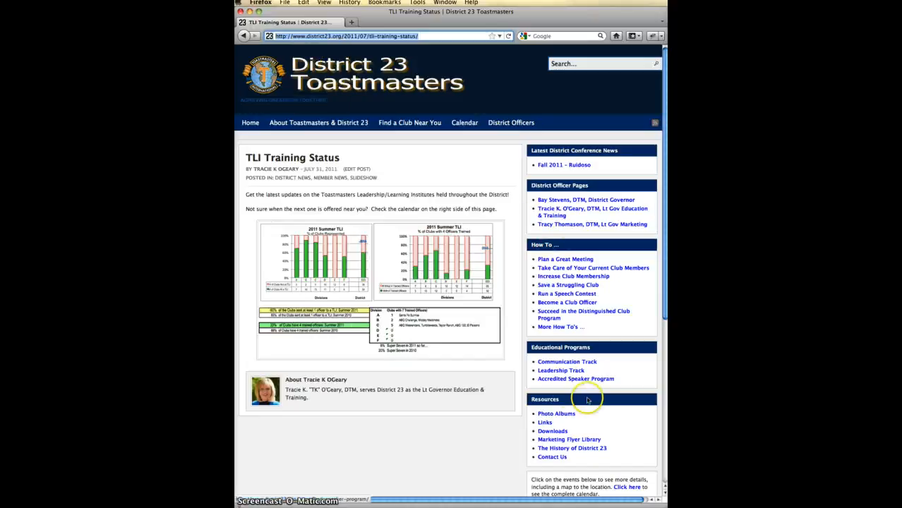
- Paste the TLI Training Status address into the note, then open the Lt Gov Marketing officer page
{"action": "left_click_drag", "start_coordinate": [470, 14], "coordinate": [721, 120]}
{"action": "left_click", "coordinate": [450, 365]}
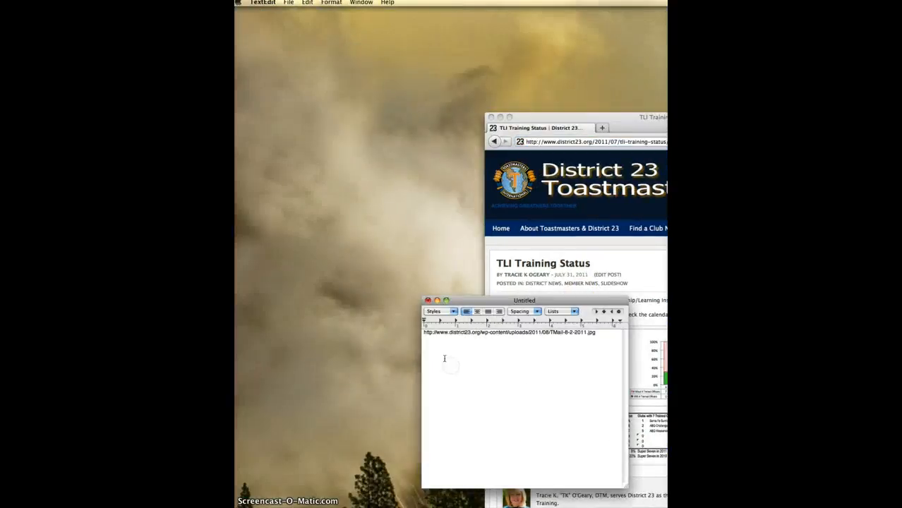
{"action": "right_click", "coordinate": [427, 345]}
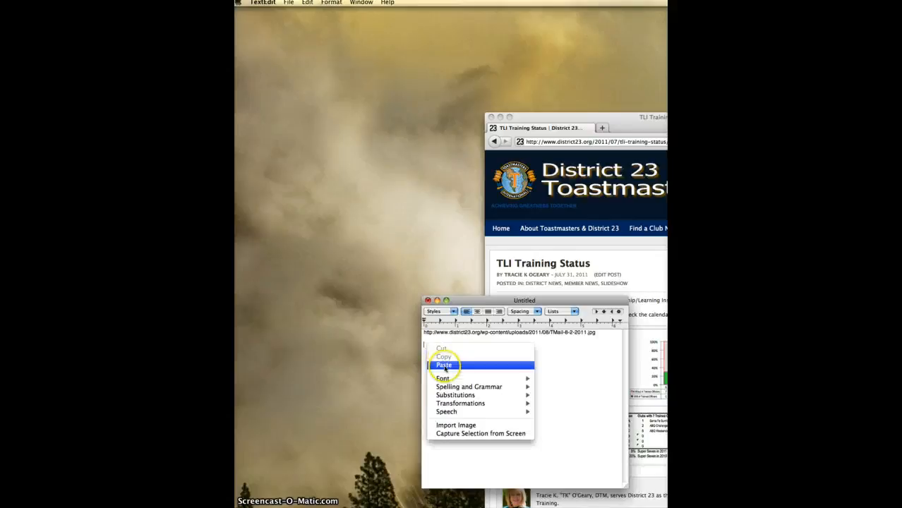
{"action": "left_click", "coordinate": [445, 364]}
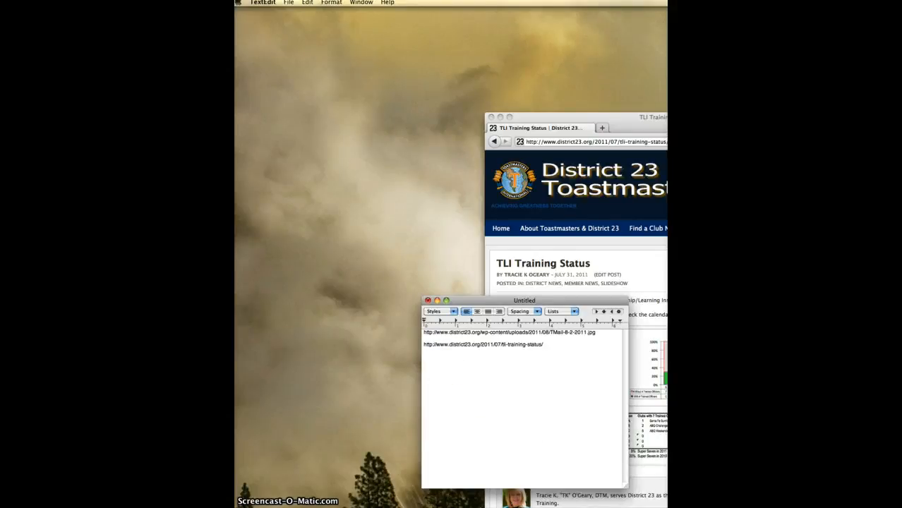
{"action": "left_click_drag", "start_coordinate": [764, 122], "coordinate": [508, 20]}
{"action": "left_click", "coordinate": [543, 228]}
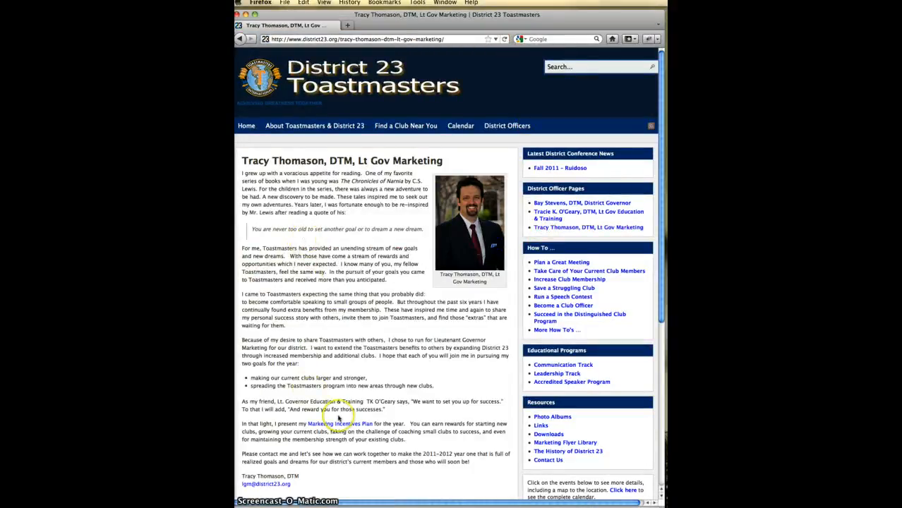
- Try opening the Marketing Incentives Plan PDF, cancel, and go back to the Media Library
{"action": "left_click", "coordinate": [342, 424]}
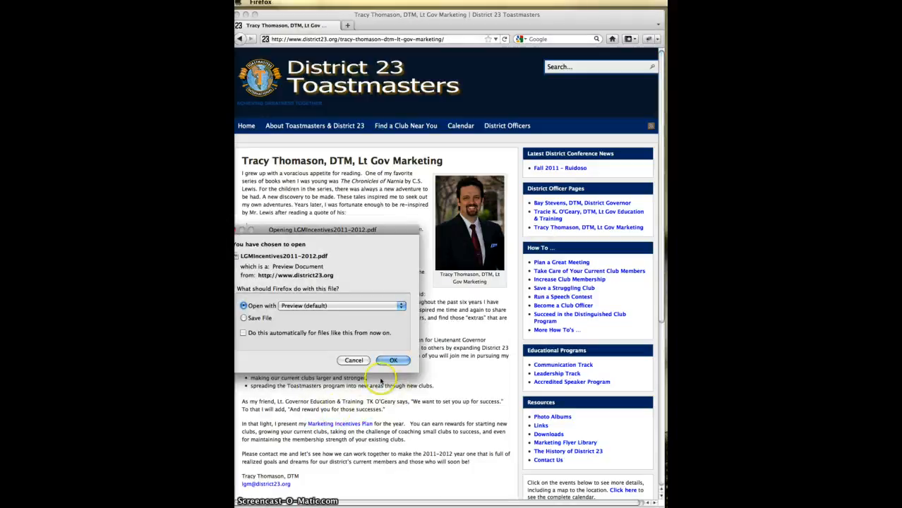
{"action": "left_click", "coordinate": [354, 362]}
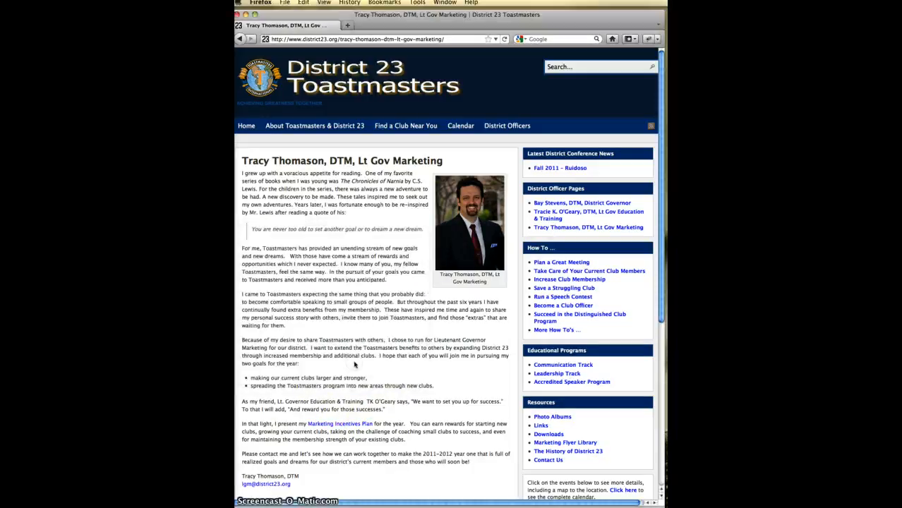
{"action": "left_click", "coordinate": [241, 38]}
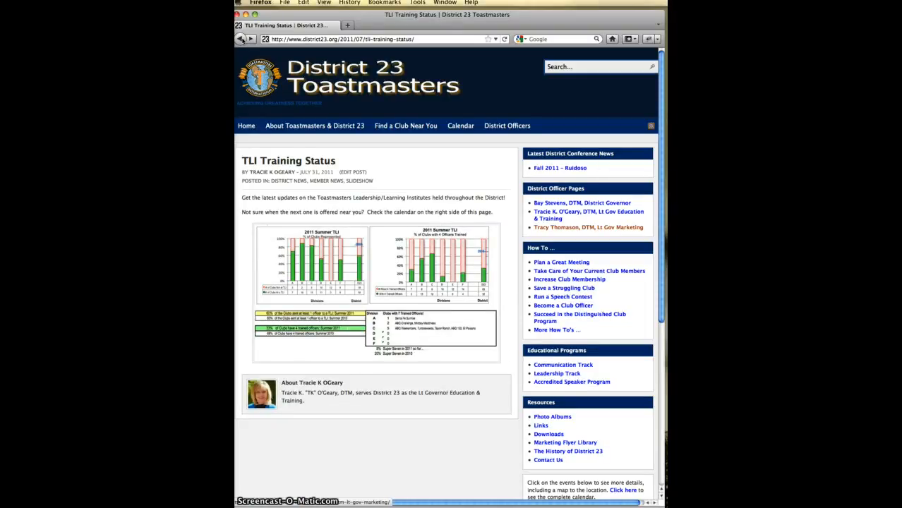
{"action": "left_click", "coordinate": [241, 39]}
{"action": "left_click", "coordinate": [241, 39]}
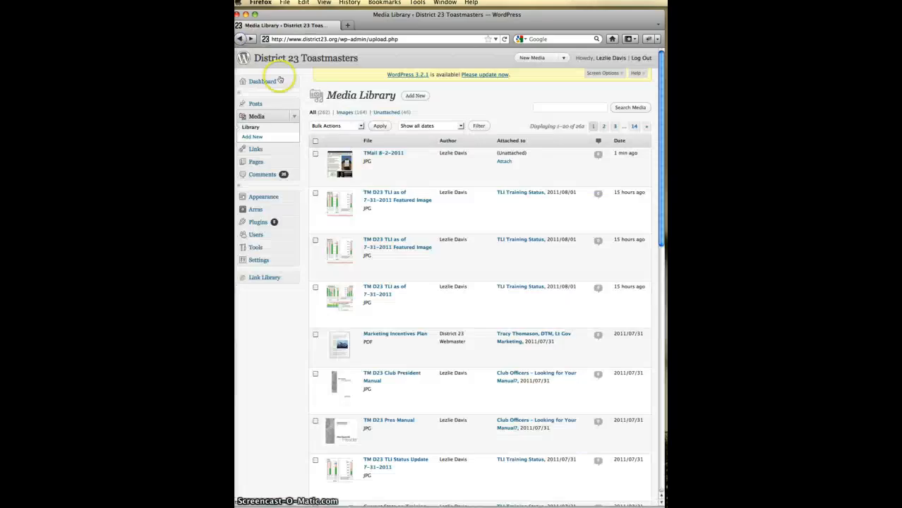
- Copy the LGMIncentives2011-2012.pdf file URL from its Edit Media page
{"action": "mouse_move", "coordinate": [409, 355]}
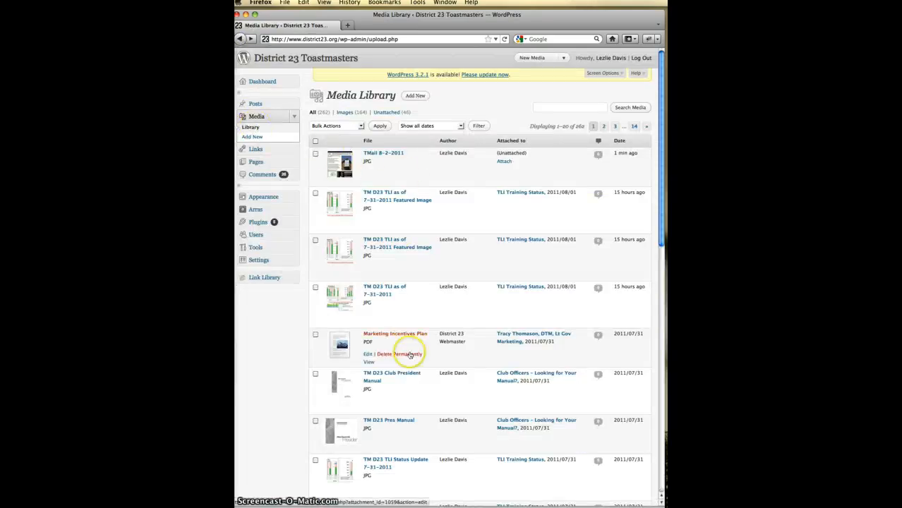
{"action": "left_click", "coordinate": [367, 355]}
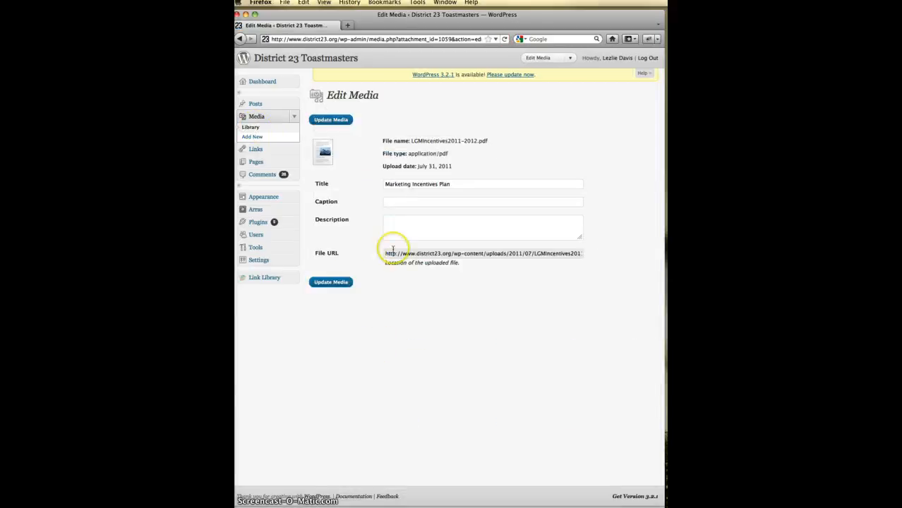
{"action": "left_click_drag", "start_coordinate": [384, 253], "coordinate": [585, 255]}
{"action": "right_click", "coordinate": [585, 256]}
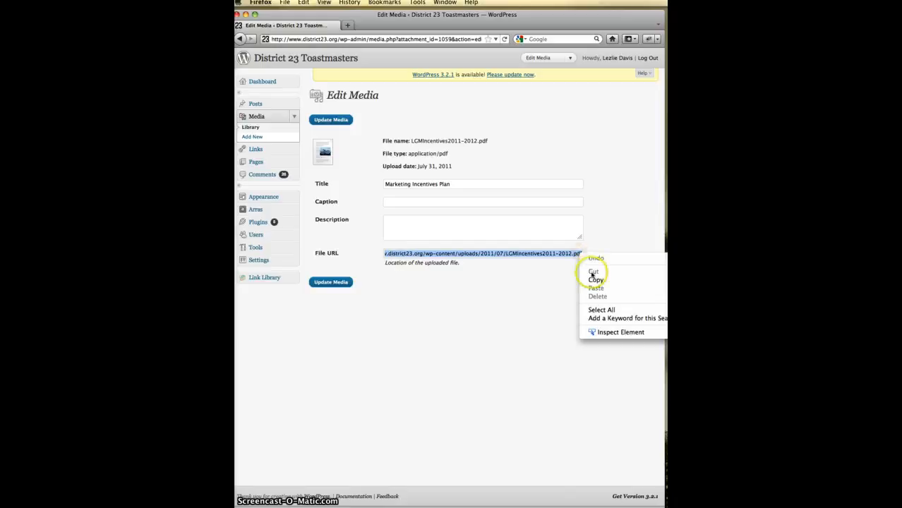
{"action": "left_click", "coordinate": [596, 280]}
{"action": "left_click", "coordinate": [323, 282]}
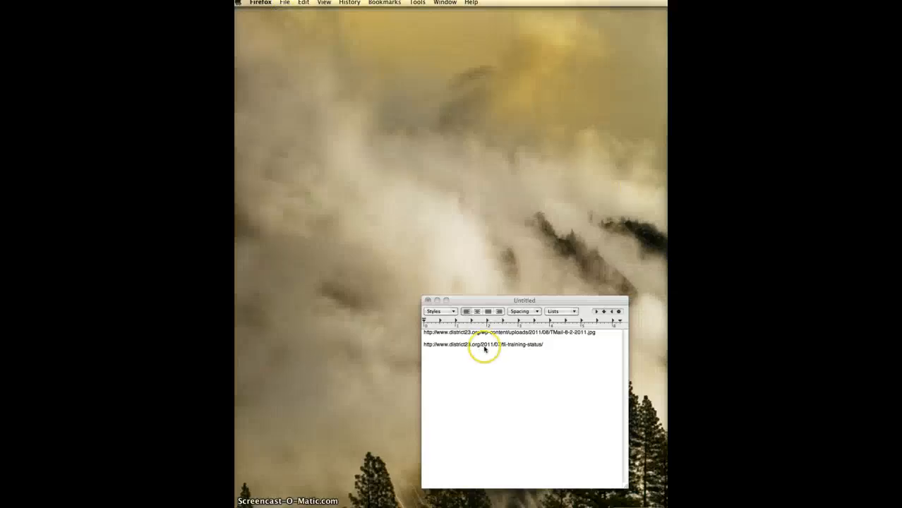
- Paste the LGMIncentives2011-2012.pdf URL onto the empty line of the TextEdit list
{"action": "left_click", "coordinate": [477, 372]}
{"action": "right_click", "coordinate": [439, 358]}
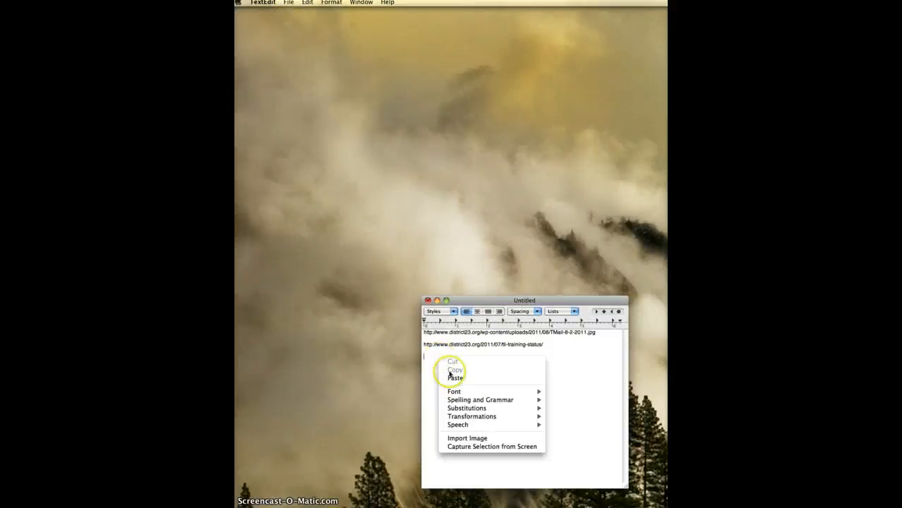
{"action": "left_click", "coordinate": [455, 377]}
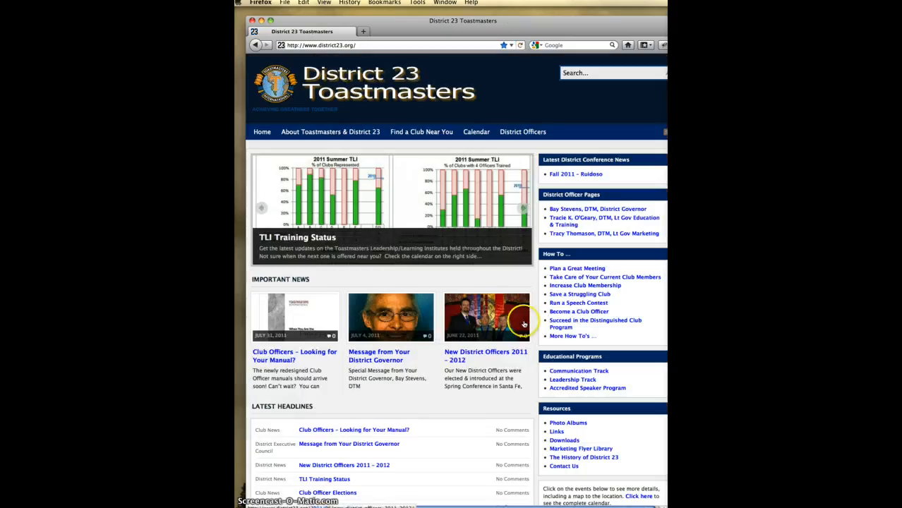
- Open the full events calendar page and copy its address
{"action": "scroll", "coordinate": [525, 325], "scroll_direction": "down", "scroll_amount": 5}
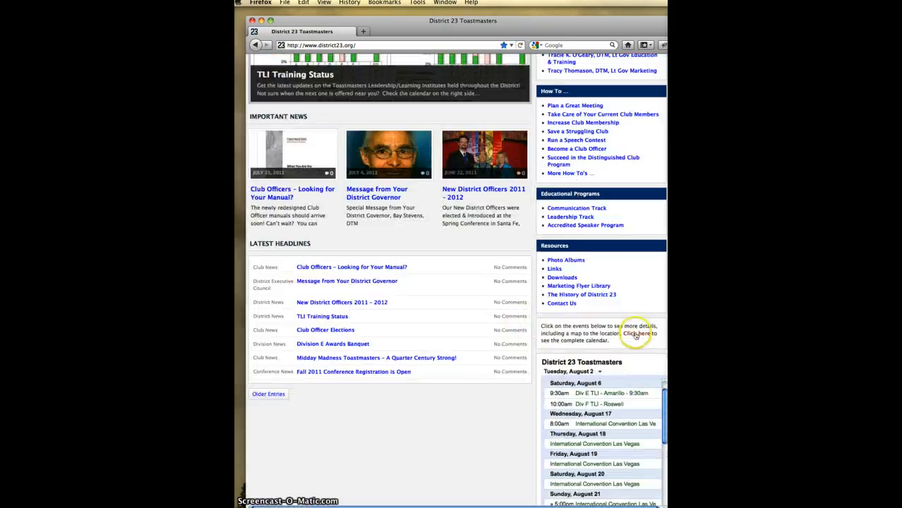
{"action": "left_click", "coordinate": [635, 335]}
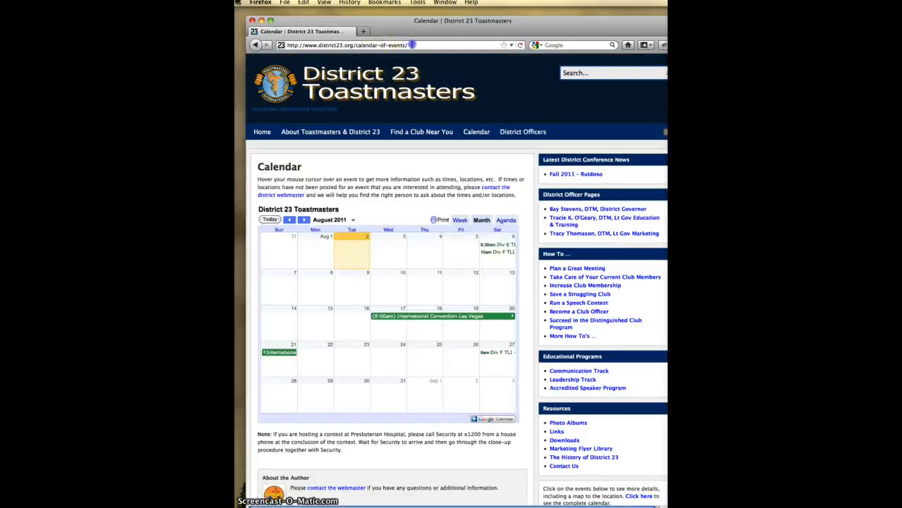
{"action": "left_click", "coordinate": [407, 45]}
{"action": "right_click", "coordinate": [319, 45]}
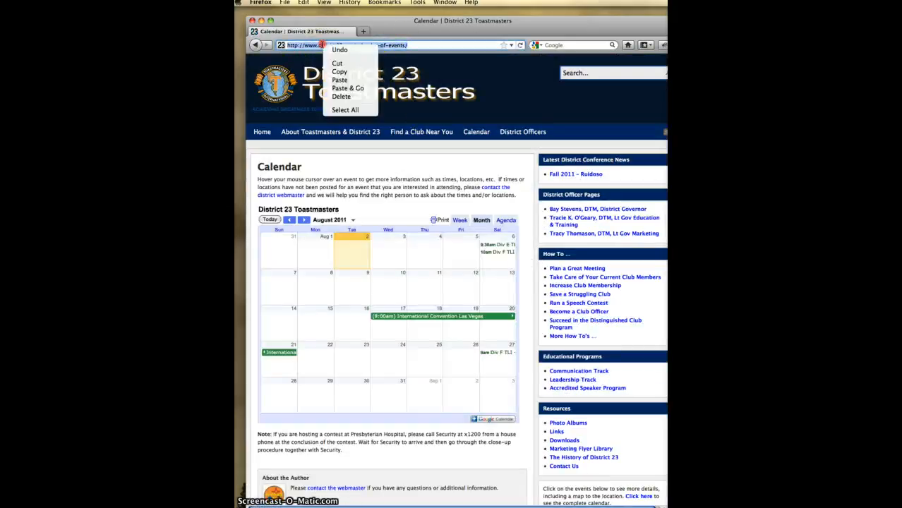
{"action": "left_click", "coordinate": [341, 71]}
{"action": "left_click_drag", "start_coordinate": [420, 24], "coordinate": [787, 94]}
{"action": "left_click", "coordinate": [500, 357]}
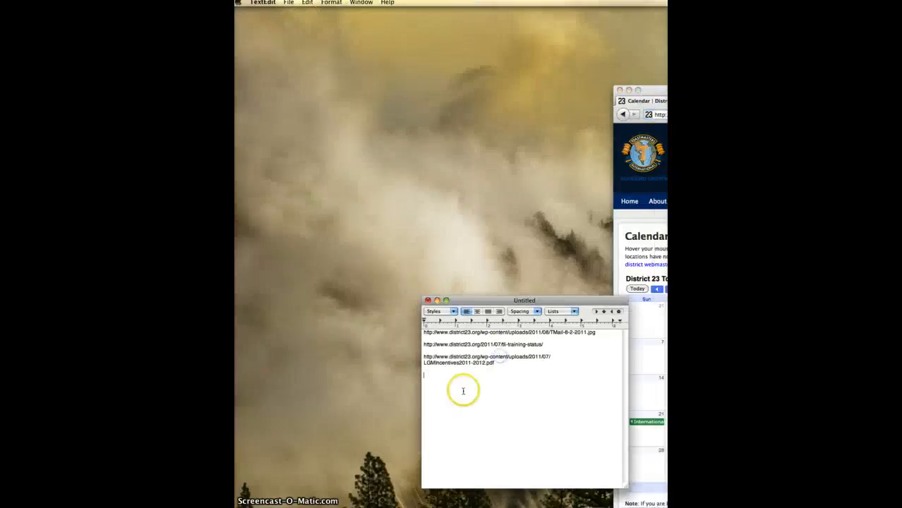
{"action": "right_click", "coordinate": [446, 376]}
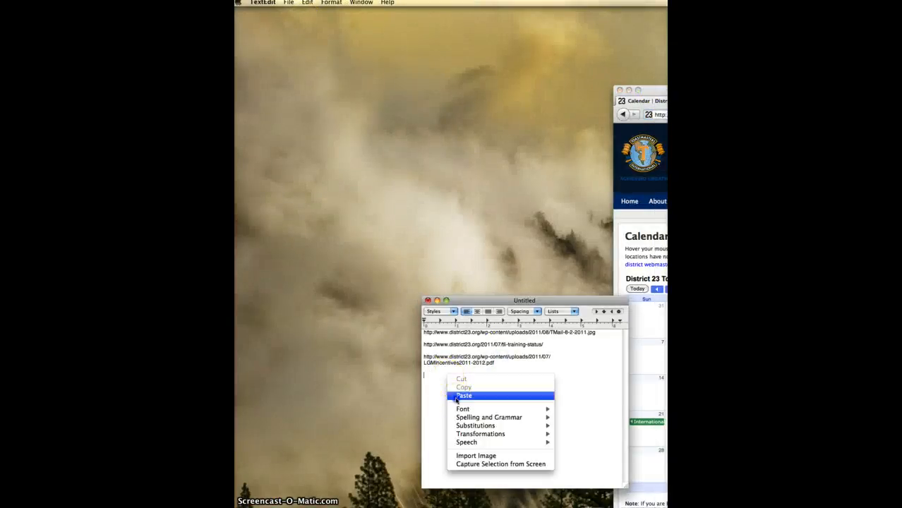
{"action": "left_click", "coordinate": [456, 397]}
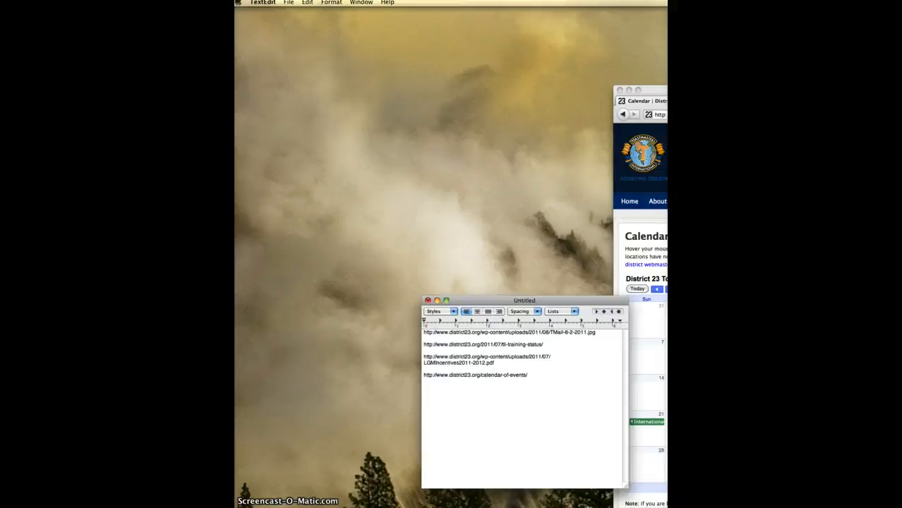
{"action": "mouse_move", "coordinate": [762, 90]}
{"action": "left_mouse_down"}
{"action": "mouse_move", "coordinate": [477, 75]}
{"action": "mouse_move", "coordinate": [413, 32]}
{"action": "left_mouse_up"}
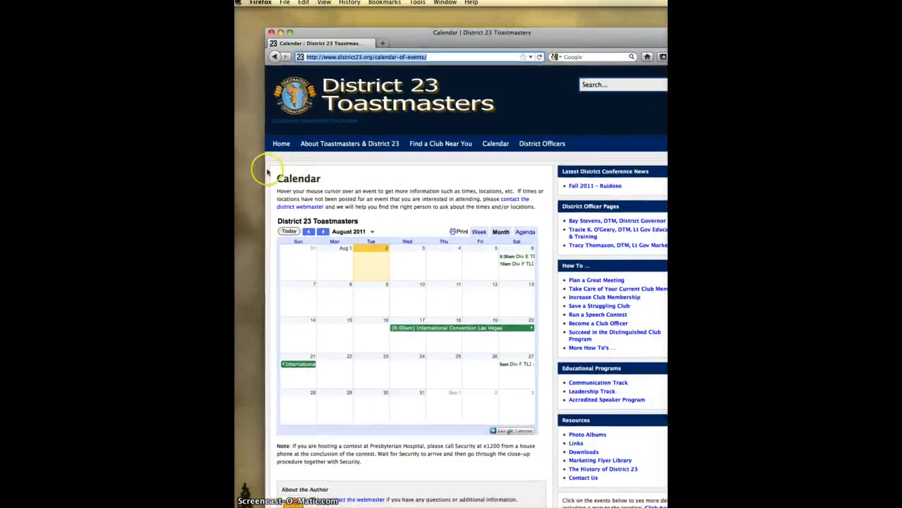
- Copy the Club Officers – Looking for Your Manual? post address and paste it into the list
{"action": "left_click", "coordinate": [280, 144]}
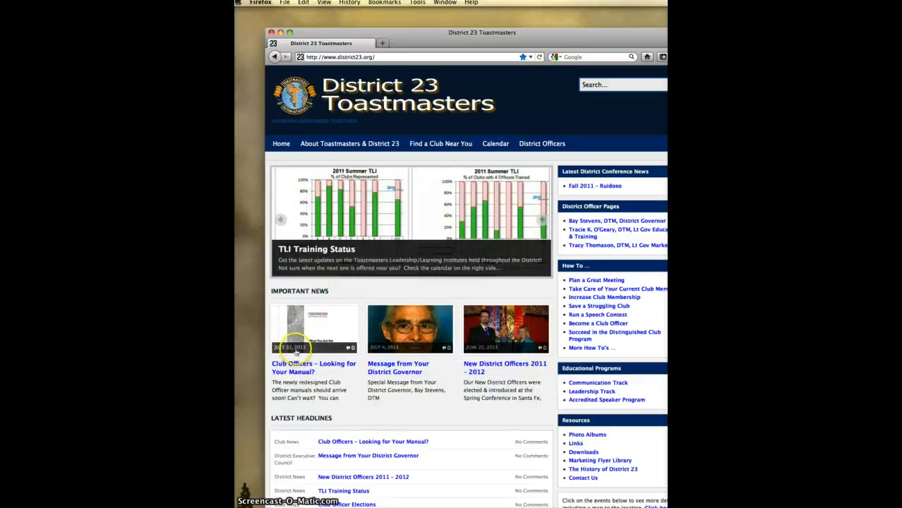
{"action": "left_click", "coordinate": [296, 367]}
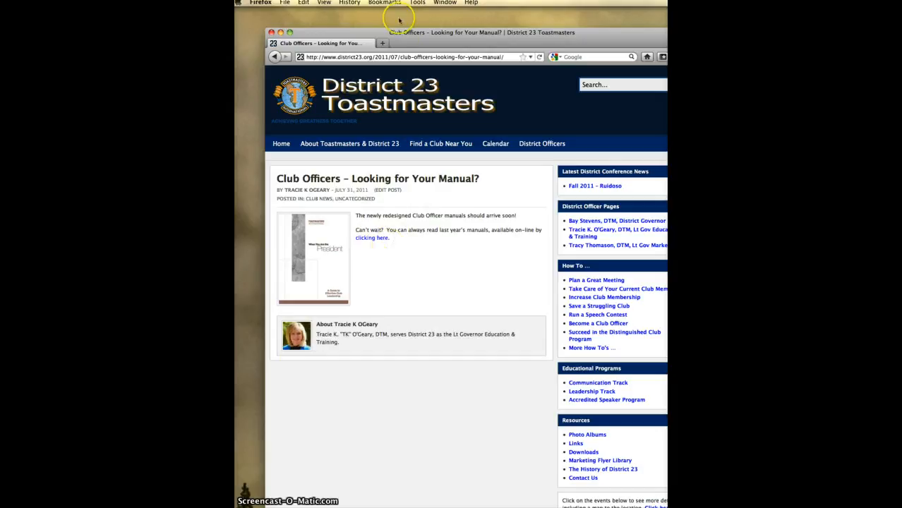
{"action": "left_click", "coordinate": [401, 57]}
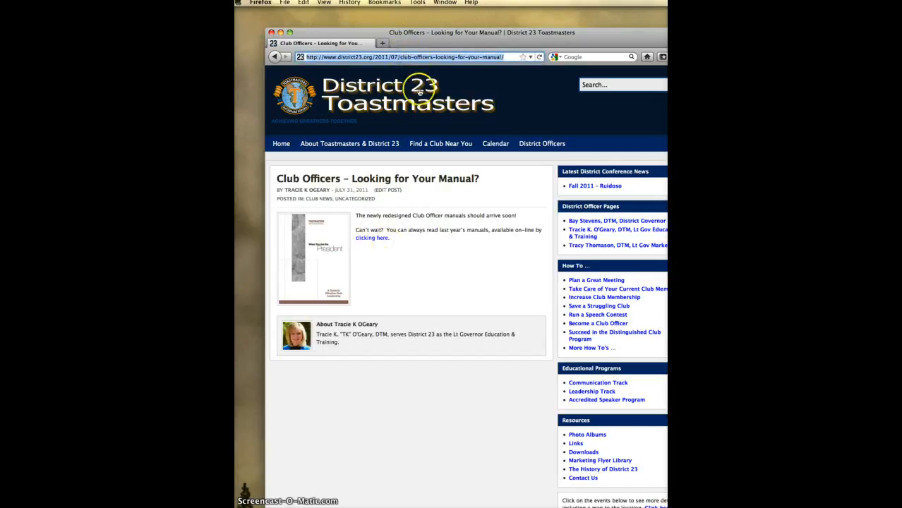
{"action": "right_click", "coordinate": [417, 57]}
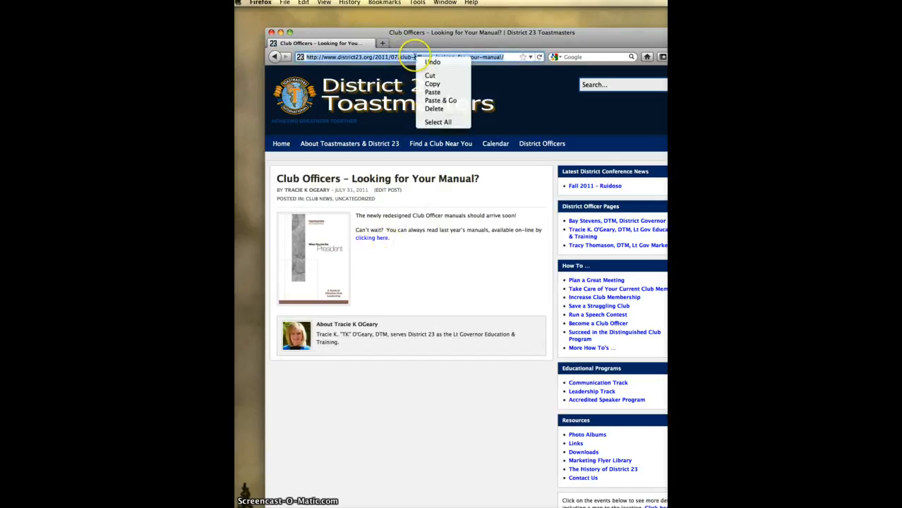
{"action": "left_click", "coordinate": [432, 84]}
{"action": "left_click_drag", "start_coordinate": [416, 33], "coordinate": [628, 28]}
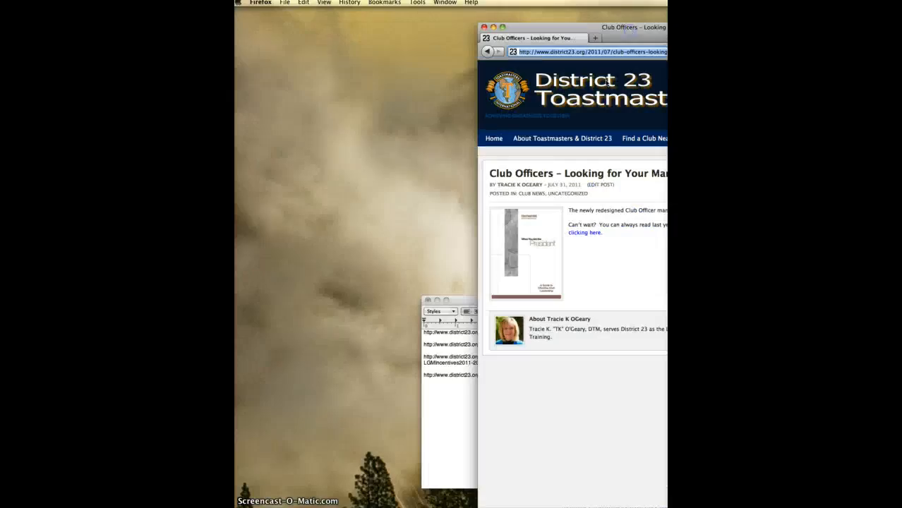
{"action": "left_click", "coordinate": [444, 385]}
{"action": "right_click", "coordinate": [444, 385]}
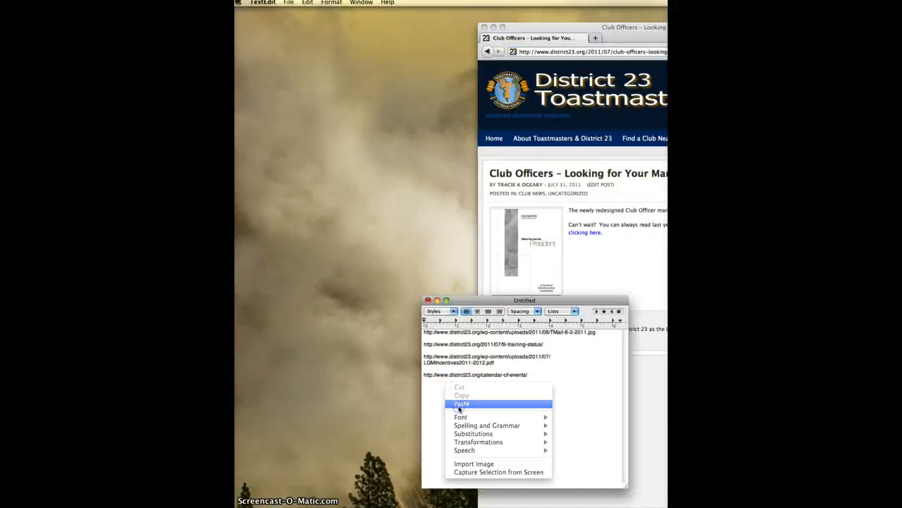
{"action": "left_click", "coordinate": [460, 404]}
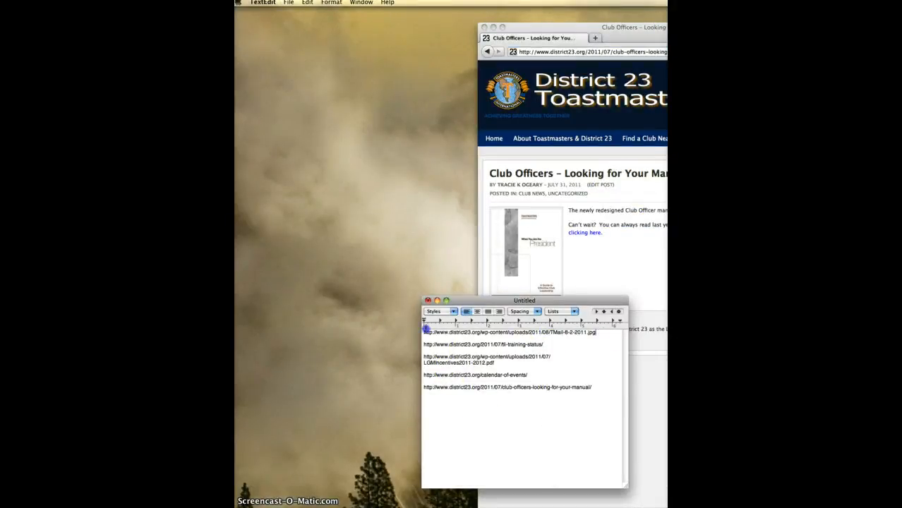
- Copy the first line of the list, the newsletter image URL
{"action": "left_click_drag", "start_coordinate": [601, 332], "coordinate": [402, 328]}
{"action": "right_click", "coordinate": [429, 333]}
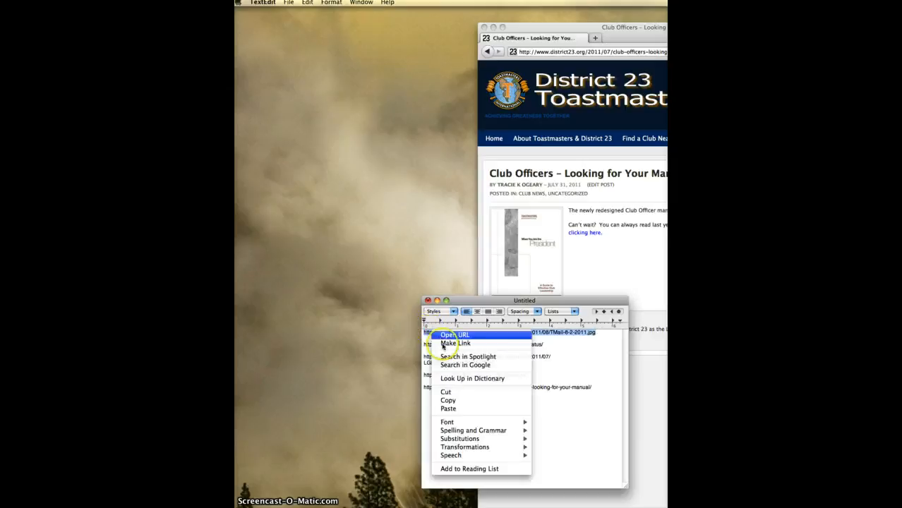
{"action": "left_click", "coordinate": [447, 400]}
{"action": "left_click_drag", "start_coordinate": [542, 24], "coordinate": [302, 14]}
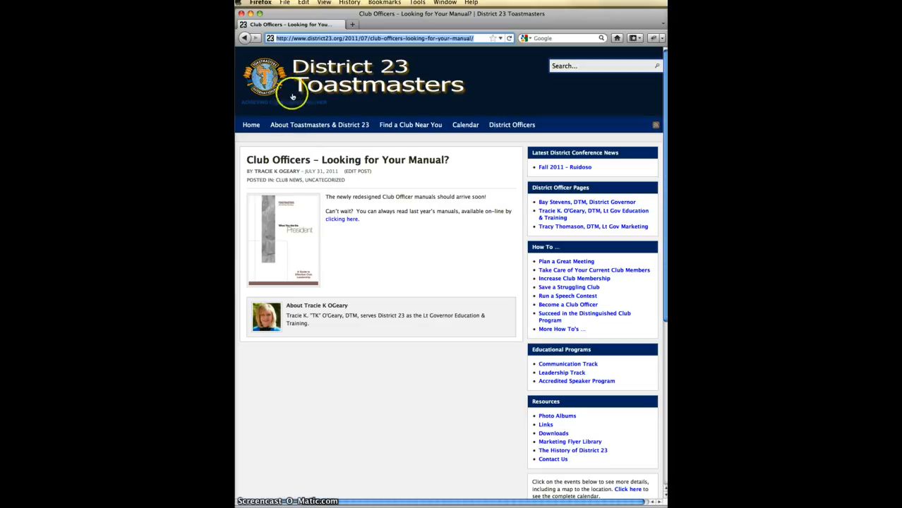
- Replace the browser address with image-maps.com and load the site
{"action": "left_click", "coordinate": [322, 39]}
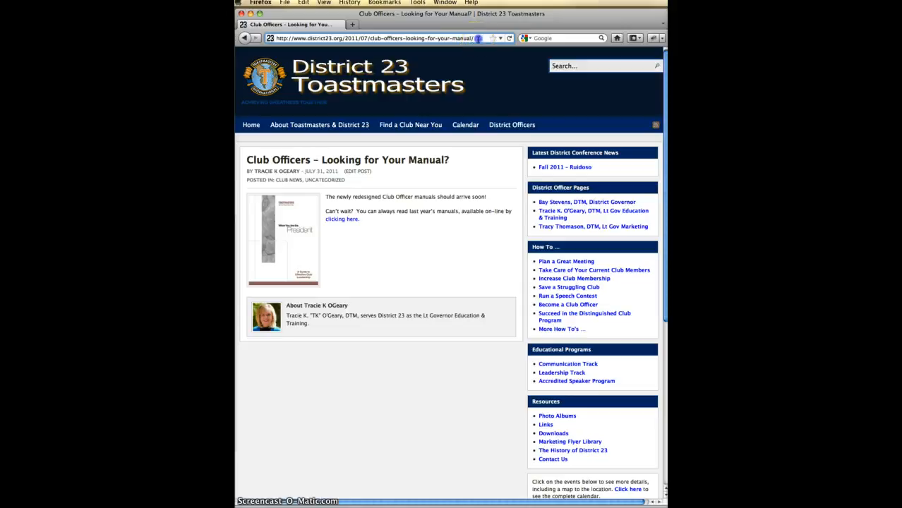
{"action": "left_click_drag", "start_coordinate": [473, 38], "coordinate": [438, 39]}
{"action": "key", "text": "super+a"}
{"action": "type", "text": "i"}
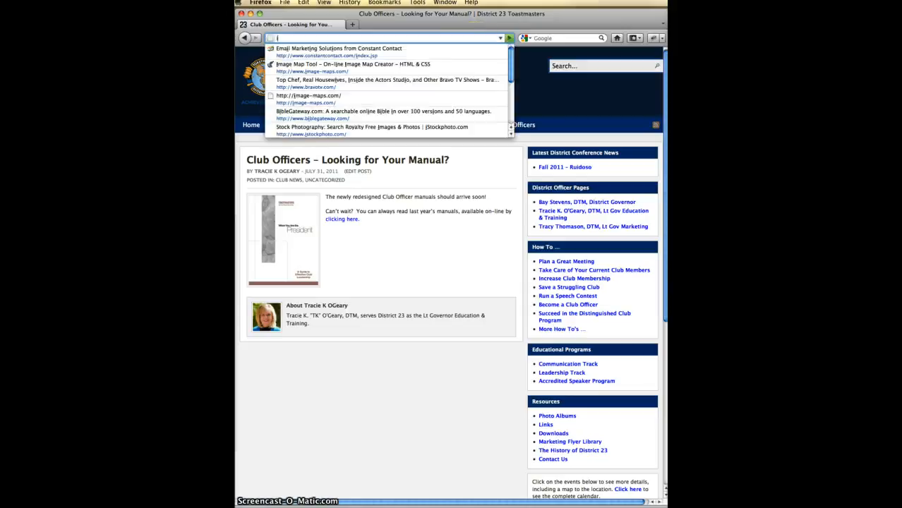
{"action": "type", "text": "mage-maps.com"}
{"action": "key", "text": "Return"}
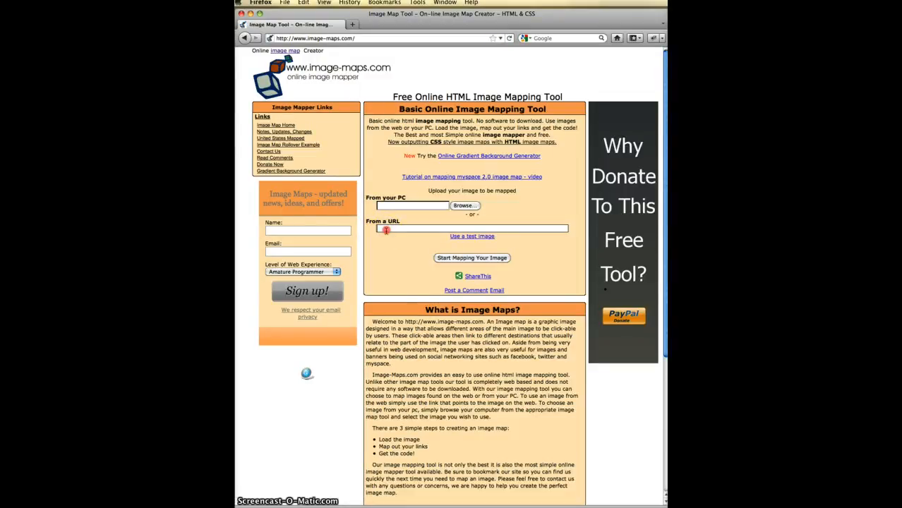
- Paste the TMail-8-2-2011.jpg URL as 'From a URL' source and start mapping
{"action": "right_click", "coordinate": [386, 230]}
{"action": "left_click", "coordinate": [403, 264]}
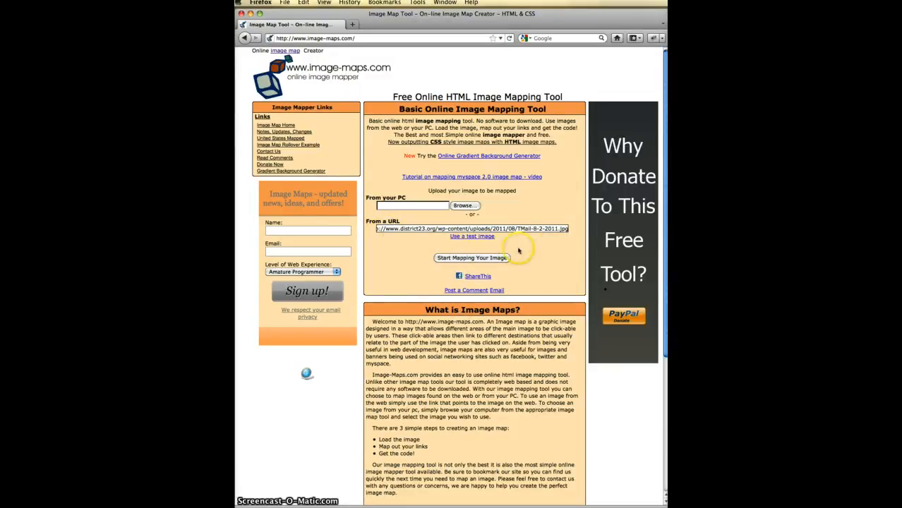
{"action": "left_click", "coordinate": [484, 259]}
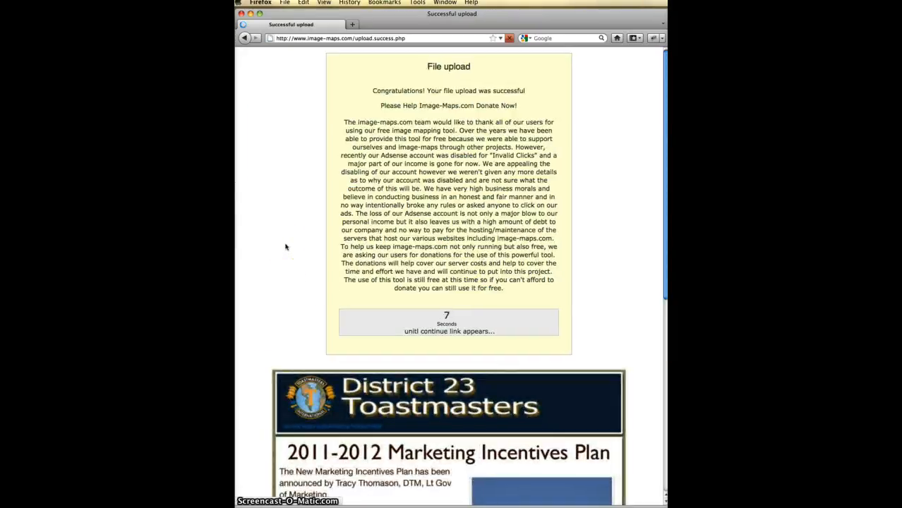
- Continue past the upload confirmation to the Map Your Image! editor showing the newsletter image
{"action": "scroll", "coordinate": [285, 247], "scroll_direction": "down", "scroll_amount": 5}
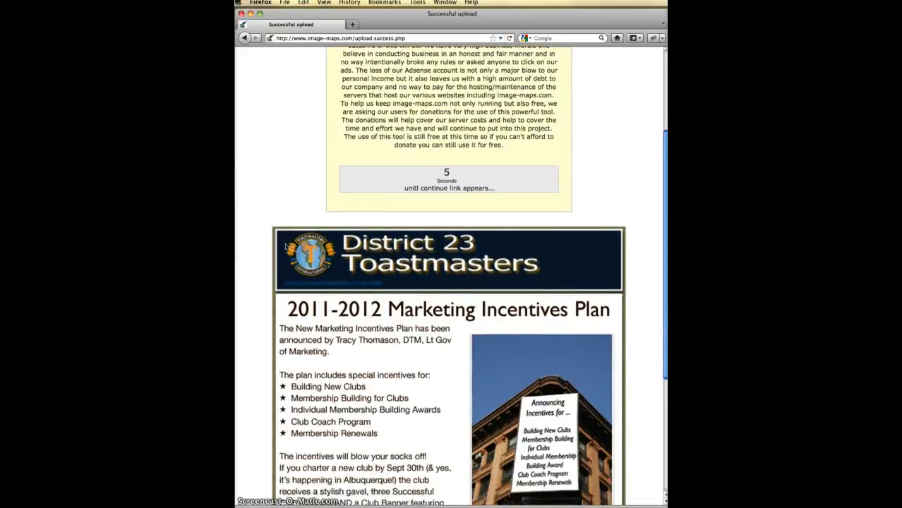
{"action": "scroll", "coordinate": [286, 245], "scroll_direction": "down", "scroll_amount": 6}
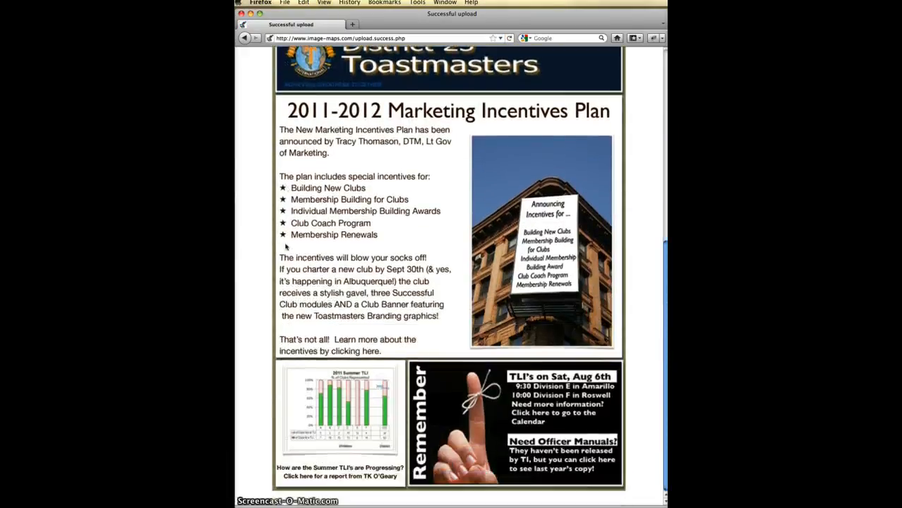
{"action": "scroll", "coordinate": [286, 246], "scroll_direction": "up", "scroll_amount": 7}
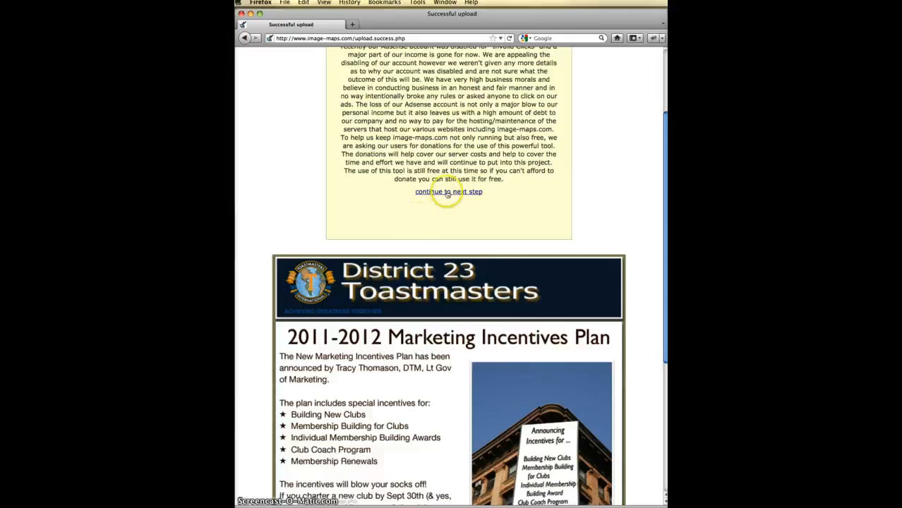
{"action": "left_click", "coordinate": [446, 192]}
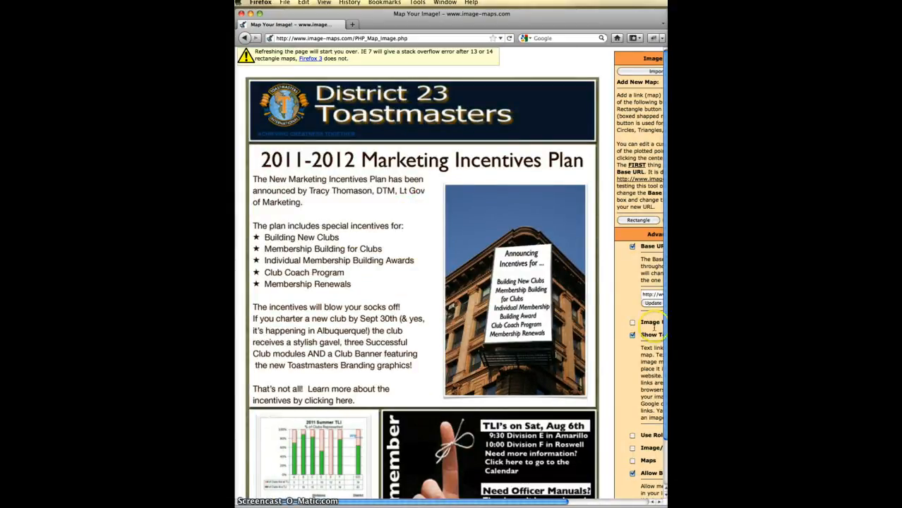
{"action": "left_click", "coordinate": [639, 220]}
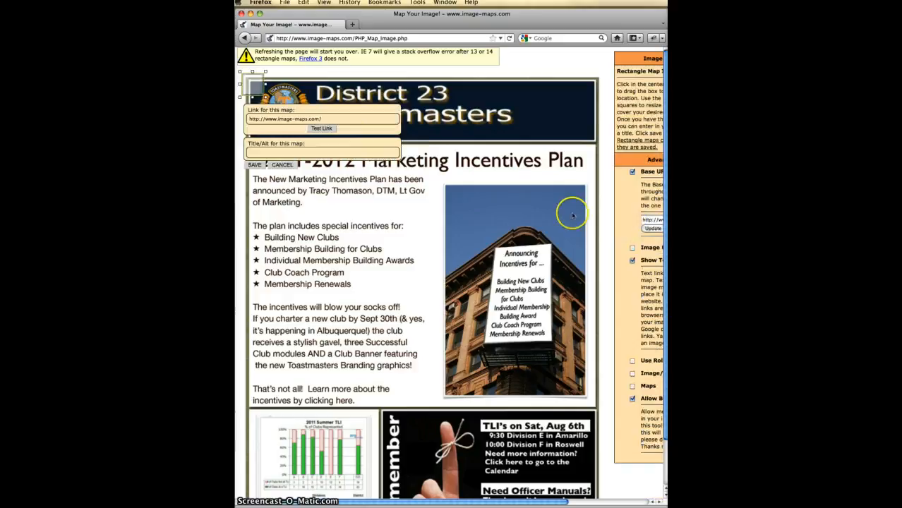
{"action": "left_click_drag", "start_coordinate": [253, 86], "coordinate": [596, 143]}
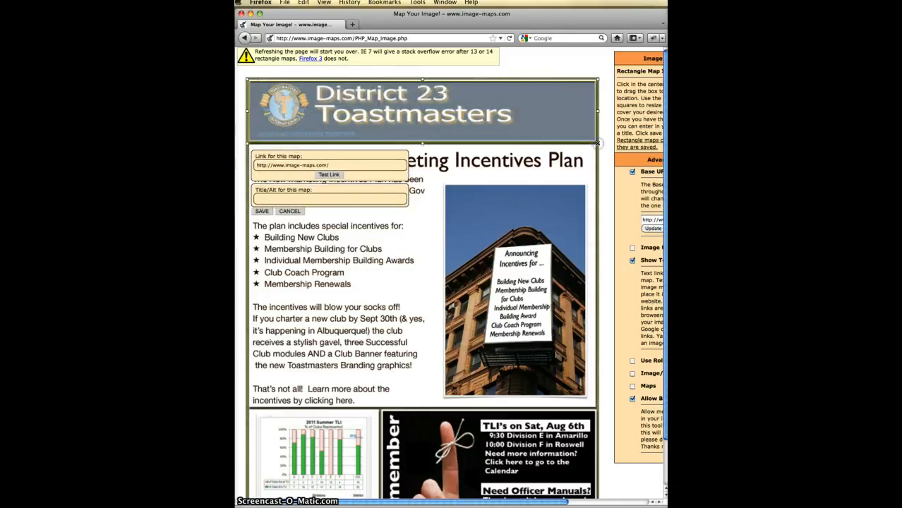
{"action": "left_click_drag", "start_coordinate": [339, 165], "coordinate": [256, 165]}
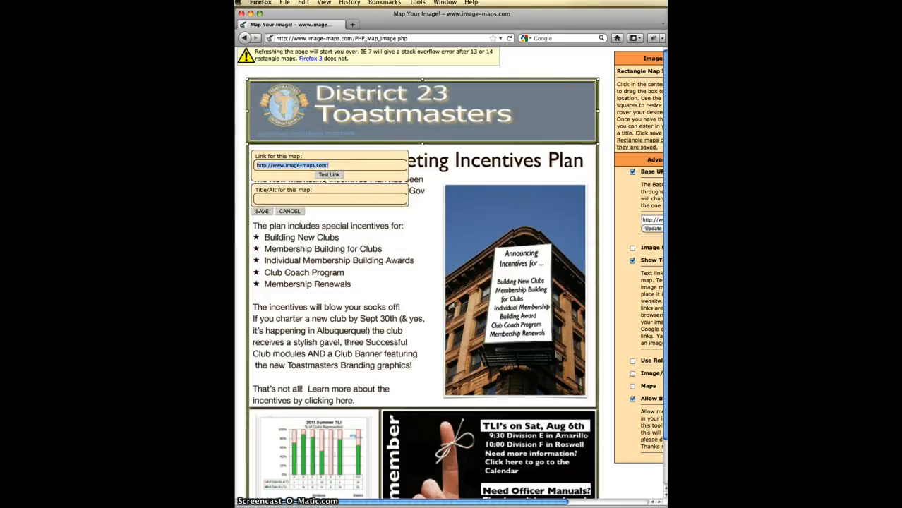
{"action": "type", "text": "http://"}
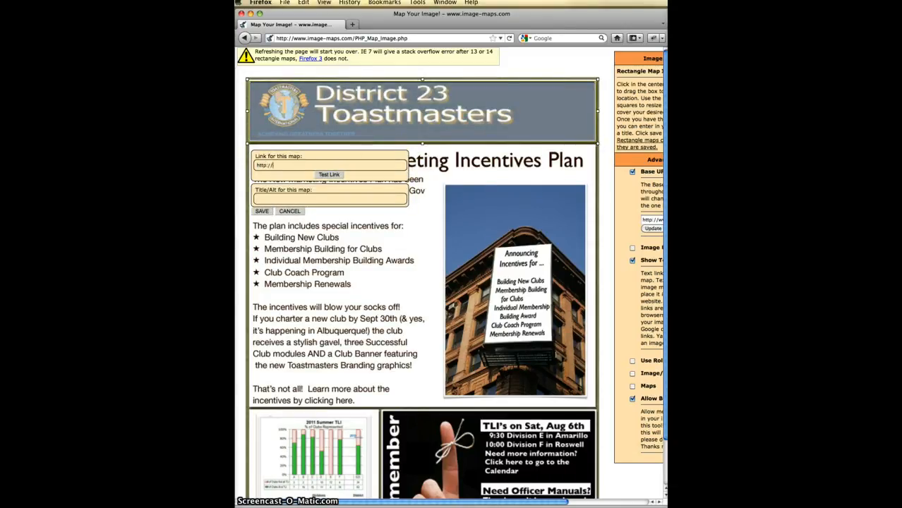
{"action": "type", "text": "www.District23.org"}
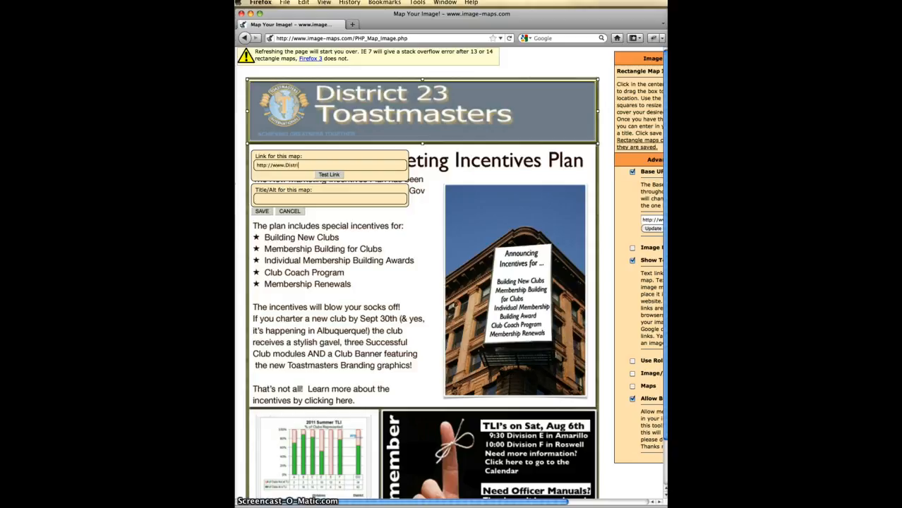
{"action": "left_click", "coordinate": [264, 213]}
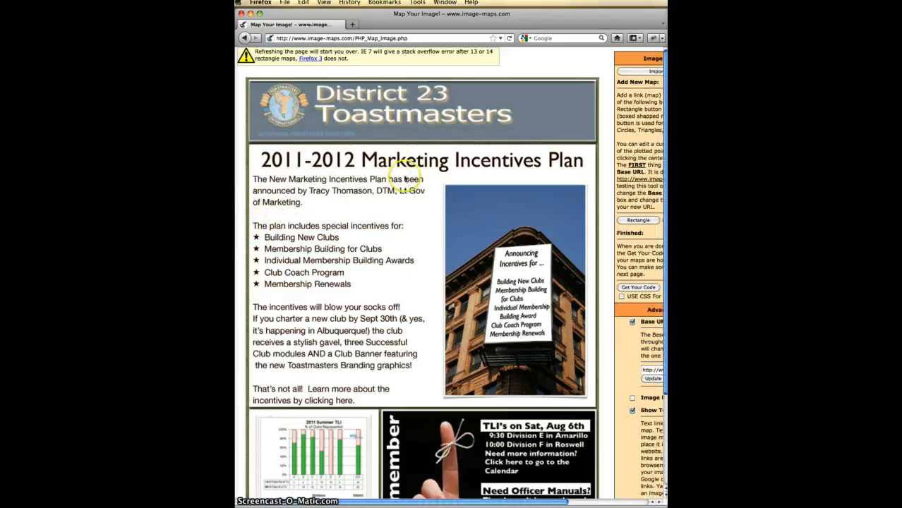
- Add a rectangle hotspot sized over the 2011-2012 Marketing Incentives Plan title and text
{"action": "left_click", "coordinate": [634, 219]}
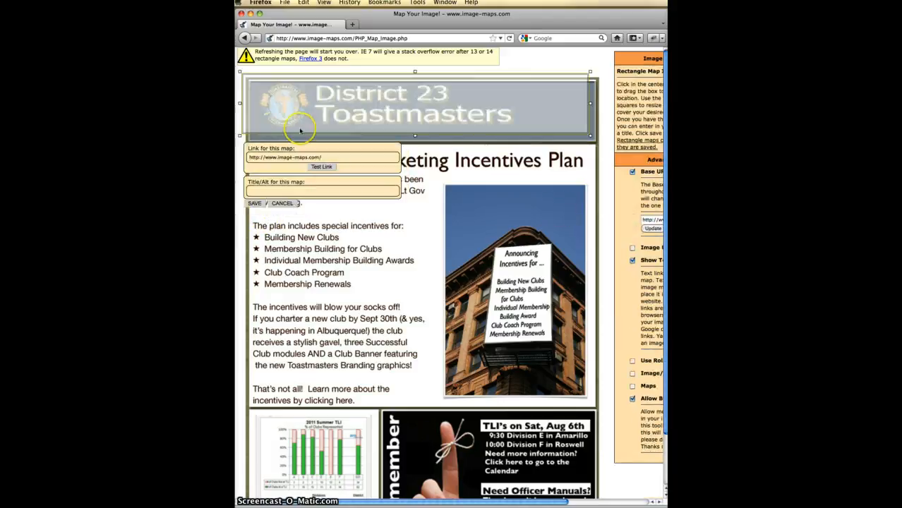
{"action": "left_click_drag", "start_coordinate": [316, 105], "coordinate": [321, 176]}
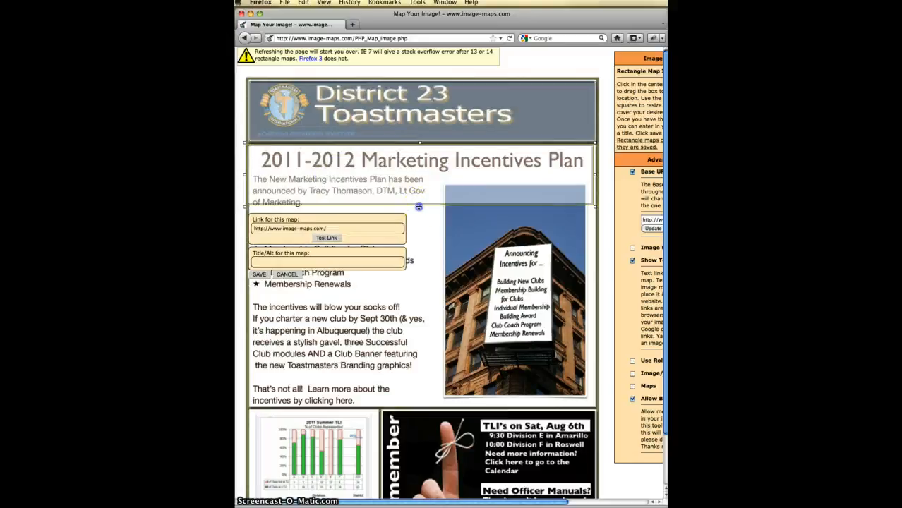
{"action": "left_click_drag", "start_coordinate": [417, 206], "coordinate": [412, 411]}
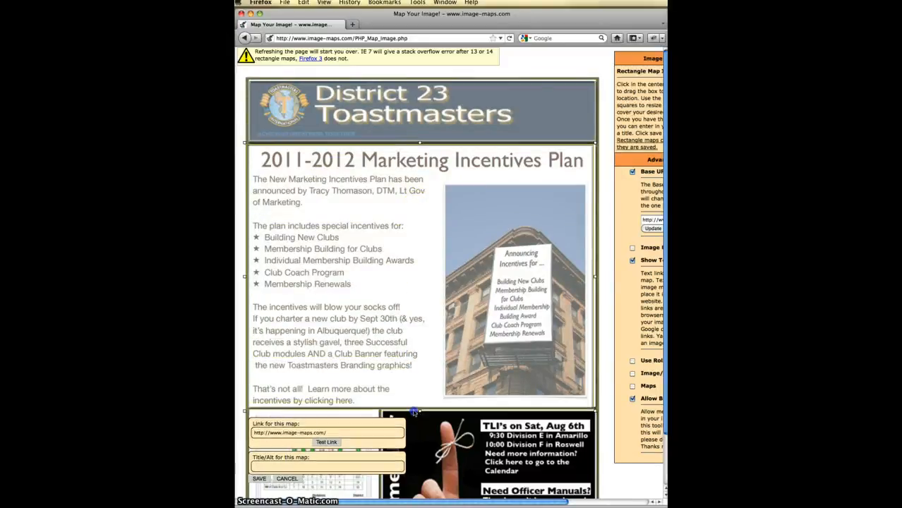
{"action": "left_click", "coordinate": [421, 103]}
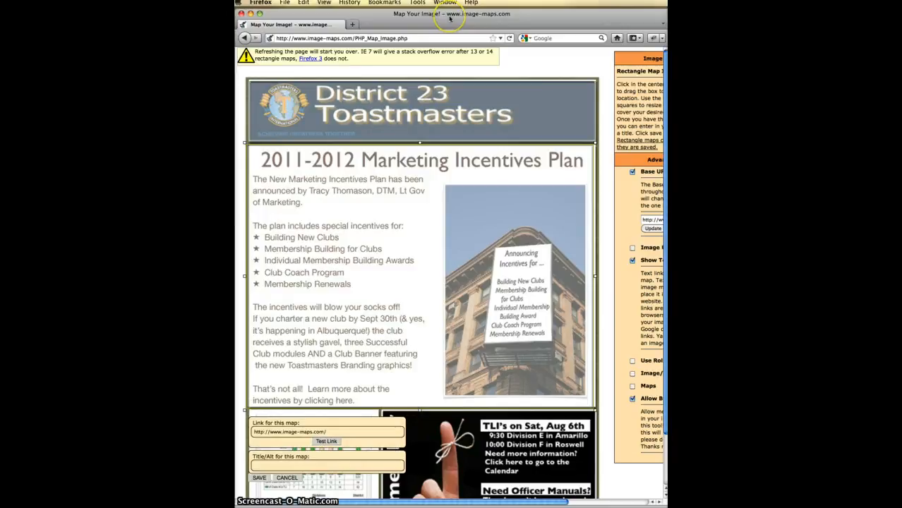
- Rearrange the browser and TextEdit windows, then switch to TextEdit for the next URL
{"action": "left_click_drag", "start_coordinate": [448, 18], "coordinate": [393, 304]}
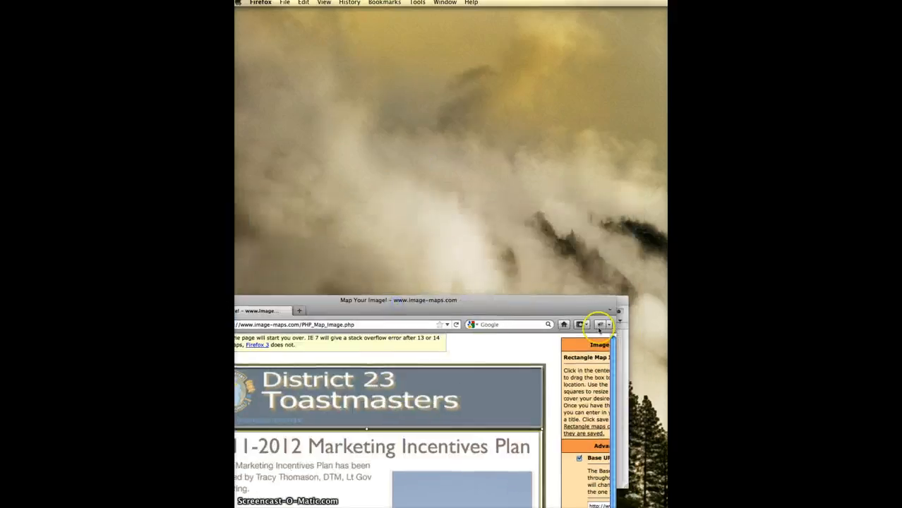
{"action": "left_click", "coordinate": [625, 338]}
{"action": "left_click_drag", "start_coordinate": [595, 300], "coordinate": [850, 243]}
{"action": "left_click_drag", "start_coordinate": [389, 302], "coordinate": [446, 22]}
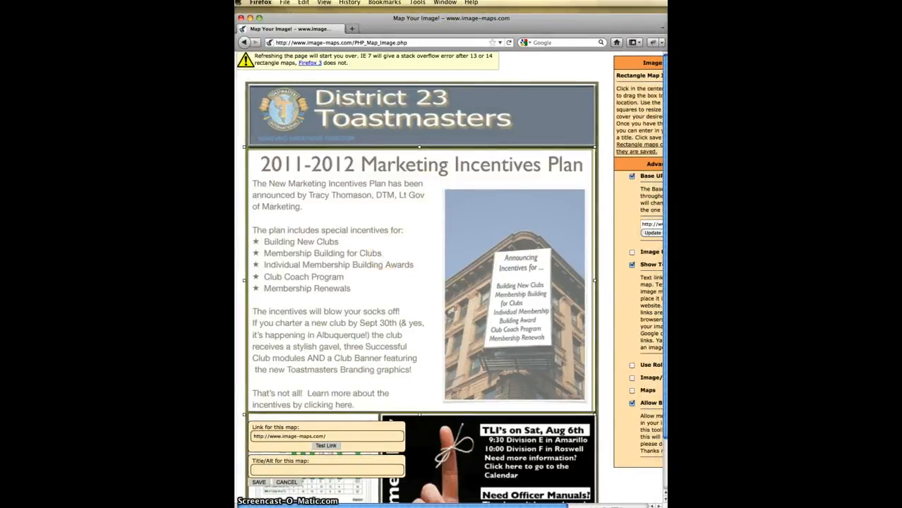
{"action": "key", "text": "super+Tab"}
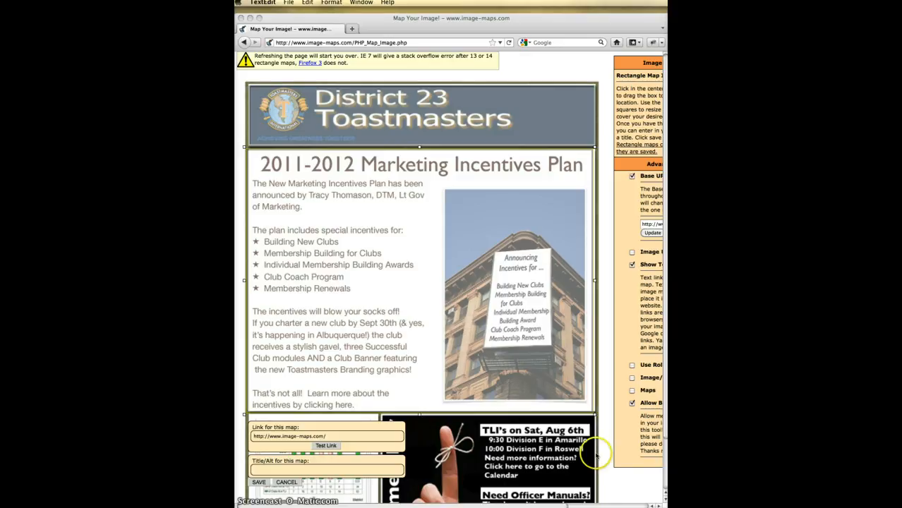
- Replace the incentives hotspot's default link with the pasted LGMIncentives2011-2012.pdf URL
{"action": "left_click", "coordinate": [338, 440]}
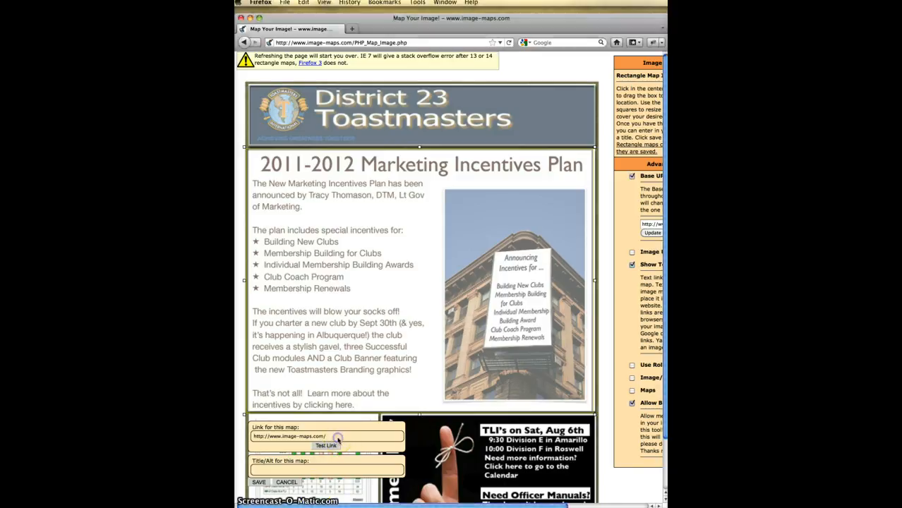
{"action": "left_click_drag", "start_coordinate": [338, 440], "coordinate": [237, 437]}
{"action": "key", "text": "BackSpace"}
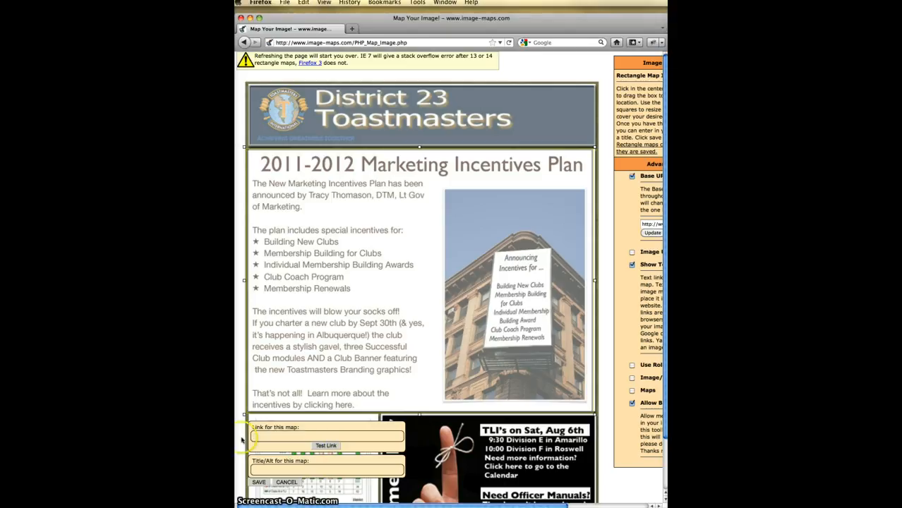
{"action": "right_click", "coordinate": [258, 436]}
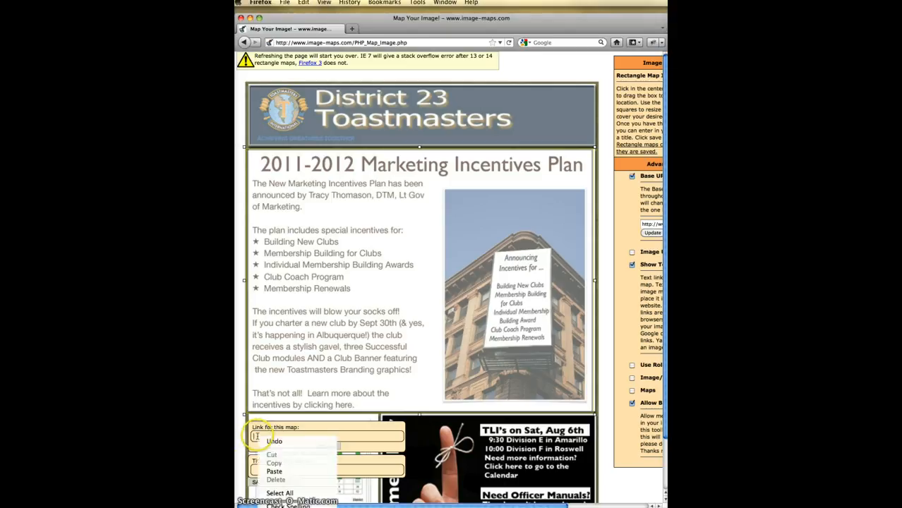
{"action": "left_click", "coordinate": [274, 472]}
- Test the PDF link, dismiss the download prompt, and save the incentives hotspot
{"action": "left_click", "coordinate": [329, 446]}
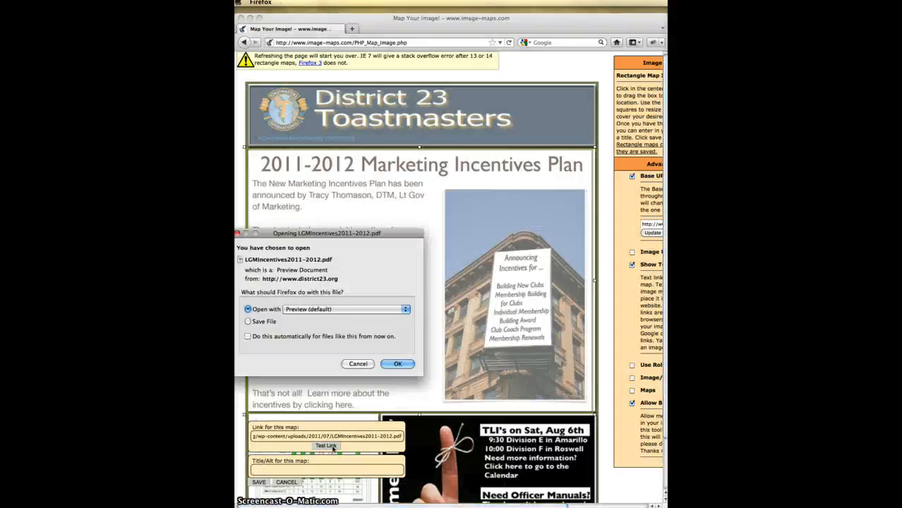
{"action": "left_click", "coordinate": [356, 364]}
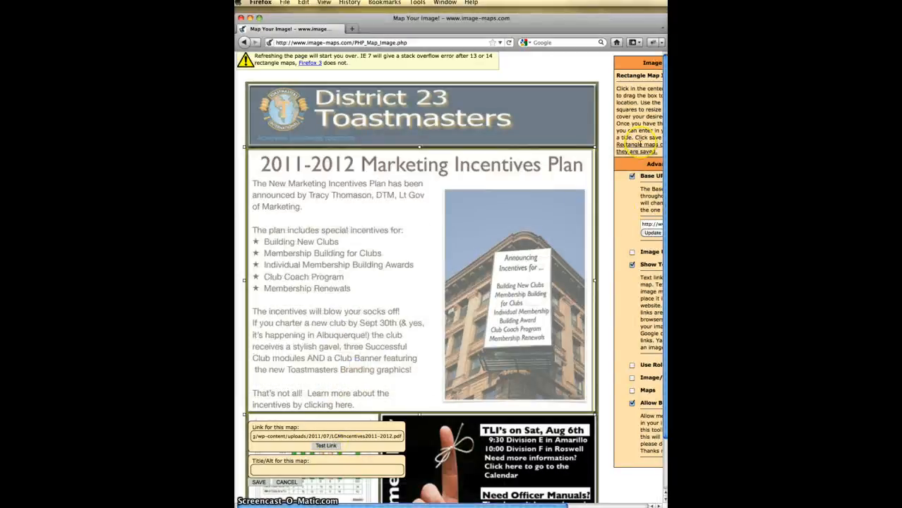
{"action": "left_click", "coordinate": [258, 482]}
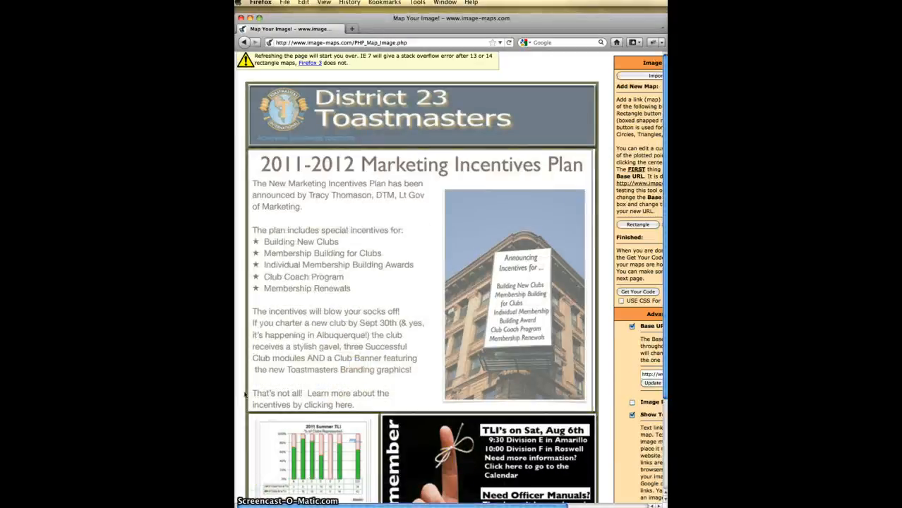
{"action": "scroll", "coordinate": [416, 282], "scroll_direction": "down", "scroll_amount": 4}
{"action": "scroll", "coordinate": [494, 211], "scroll_direction": "up", "scroll_amount": 2}
{"action": "left_click", "coordinate": [540, 185]}
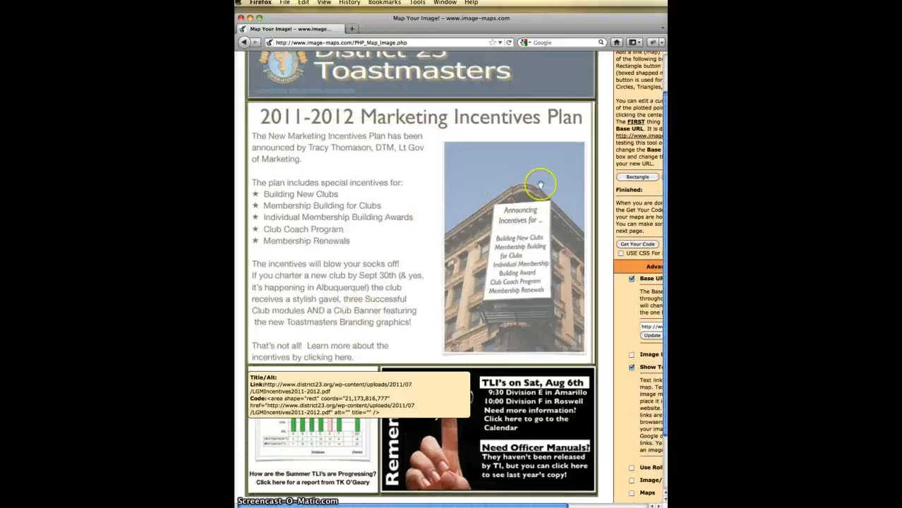
- Add a third rectangle and resize it to cover only the lower-left Summer TLI chart
{"action": "left_click", "coordinate": [638, 176]}
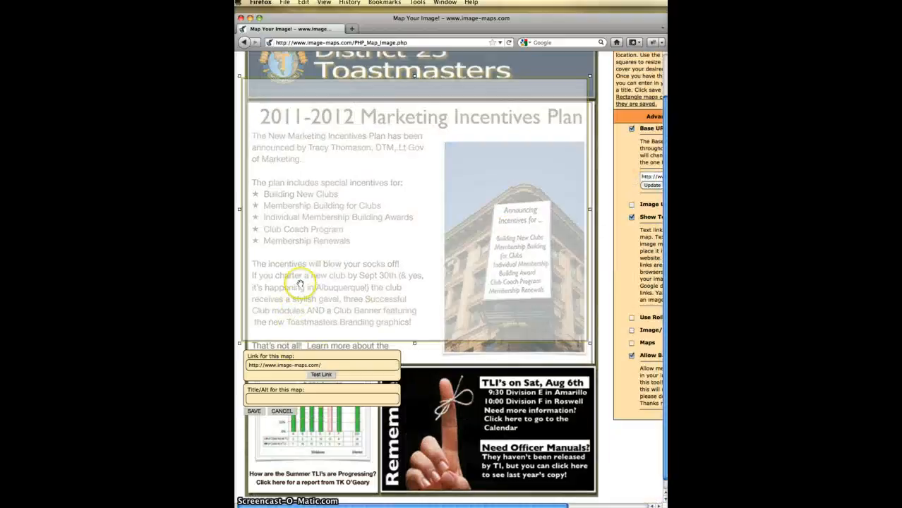
{"action": "left_click_drag", "start_coordinate": [300, 283], "coordinate": [309, 433]}
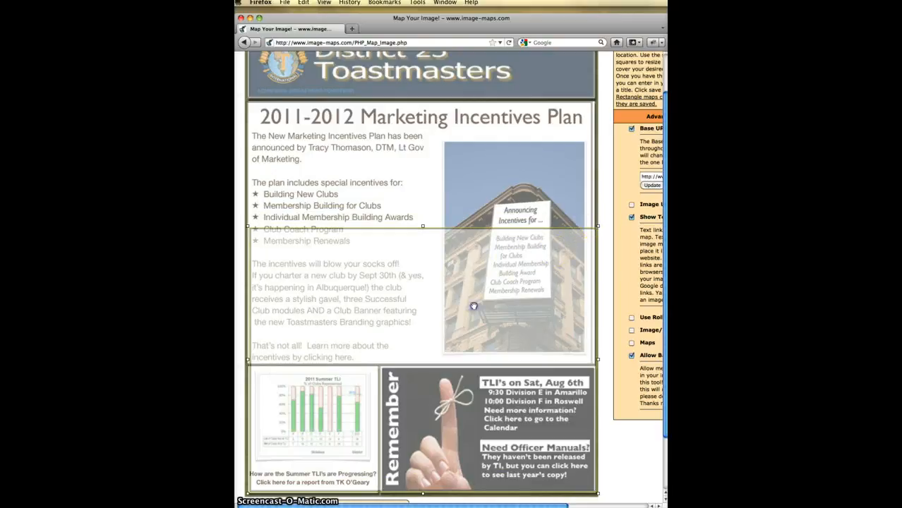
{"action": "left_click_drag", "start_coordinate": [597, 226], "coordinate": [378, 361]}
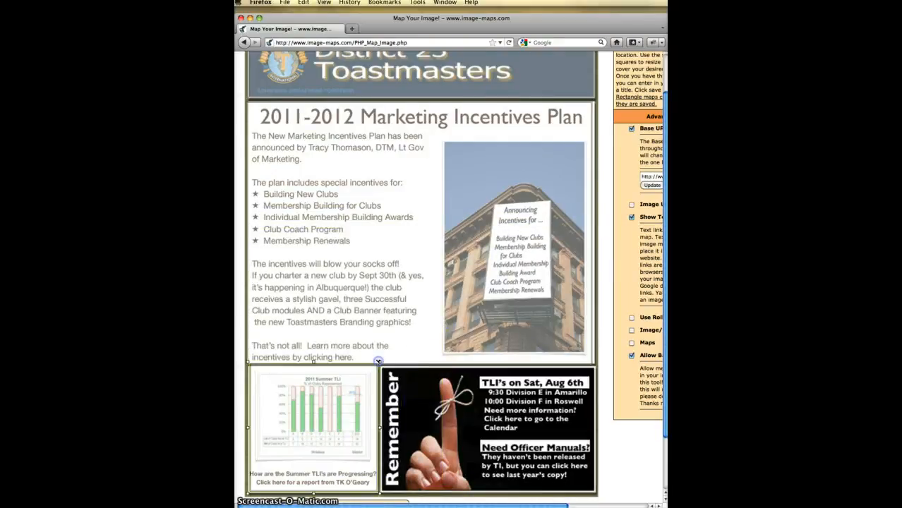
{"action": "left_click", "coordinate": [318, 440]}
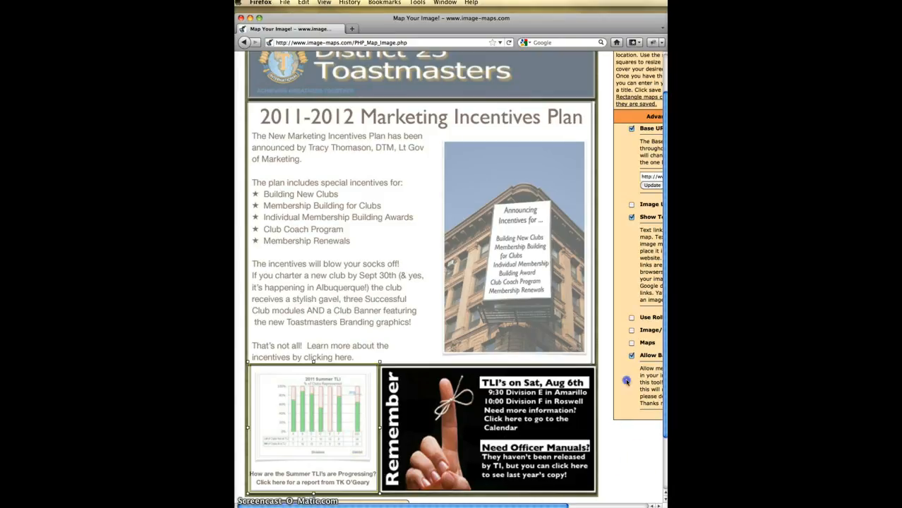
{"action": "left_click", "coordinate": [607, 351]}
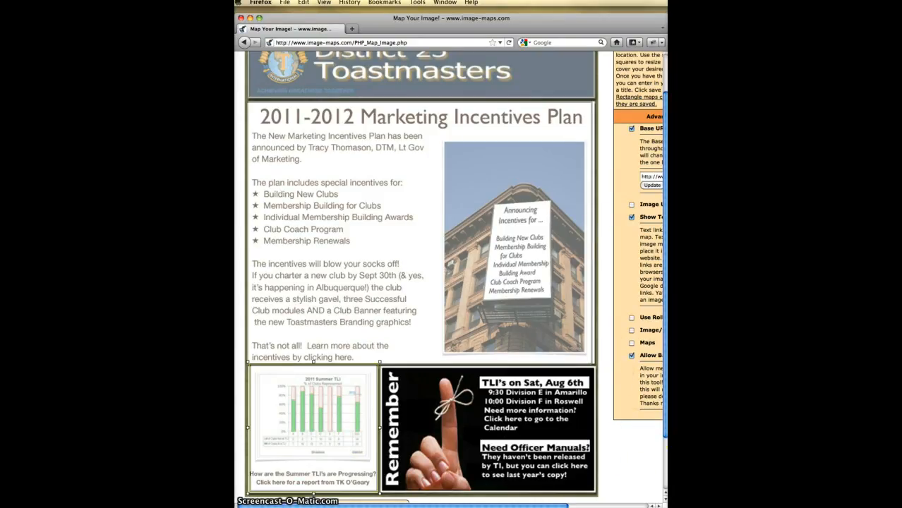
- Delete the chart hotspot's default image-maps.com link, leaving the field empty for the chart's URL
{"action": "left_click_drag", "start_coordinate": [664, 429], "coordinate": [664, 488]}
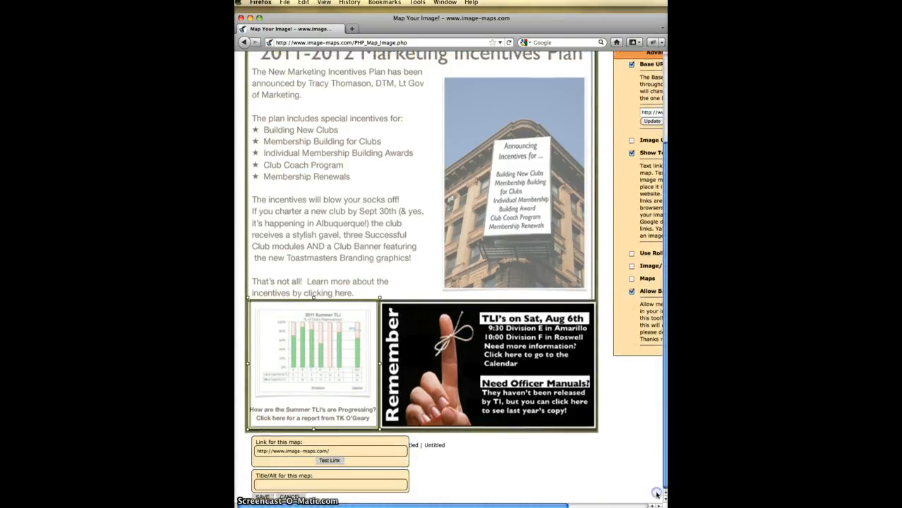
{"action": "triple_click", "coordinate": [328, 451]}
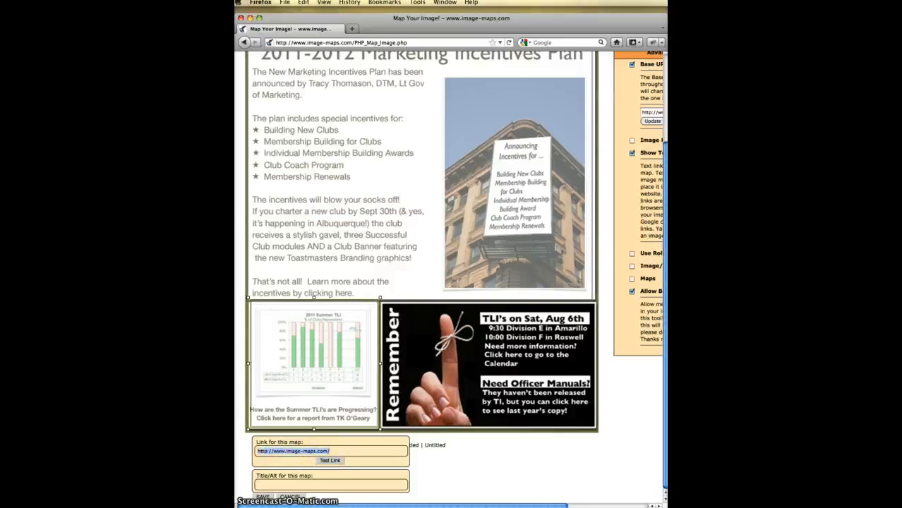
{"action": "key", "text": "BackSpace"}
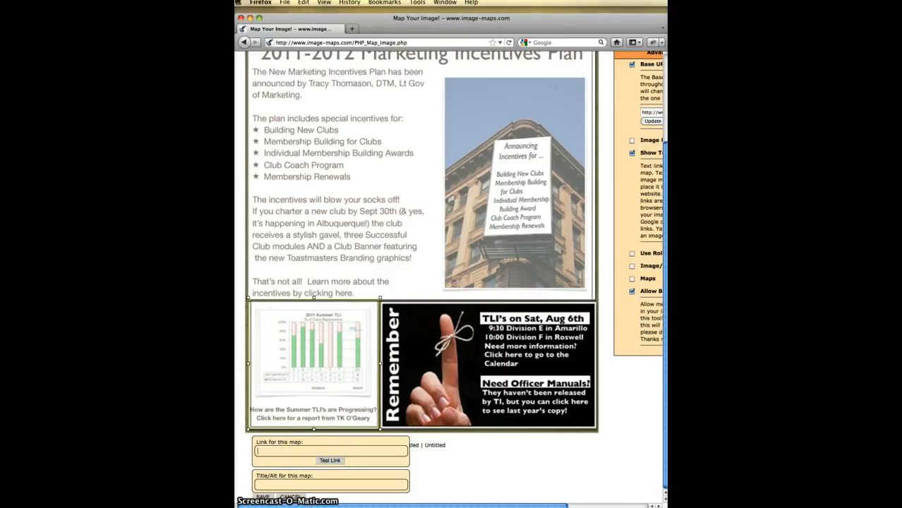
{"action": "key", "text": "super+Tab"}
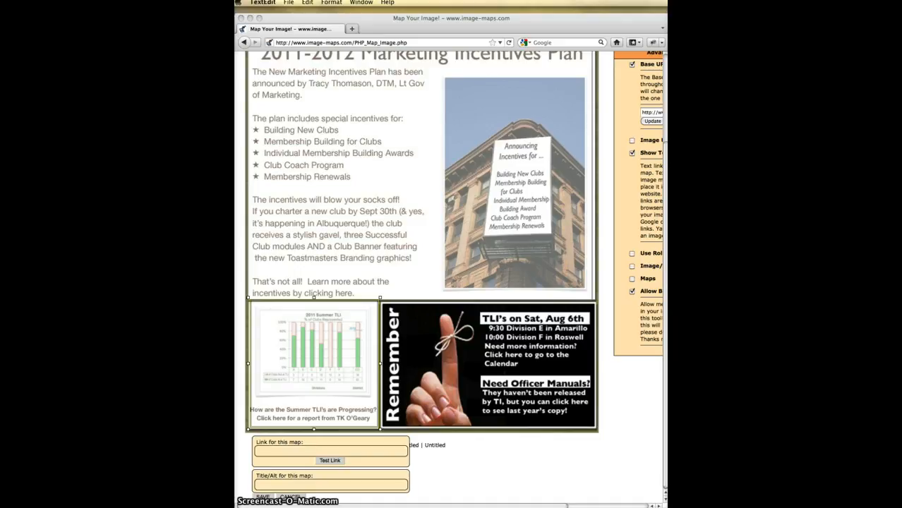
{"action": "left_click", "coordinate": [286, 450]}
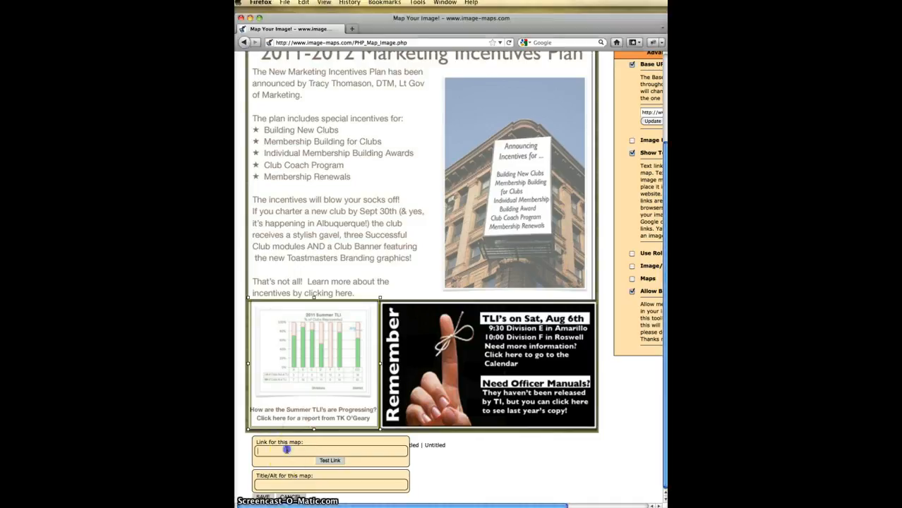
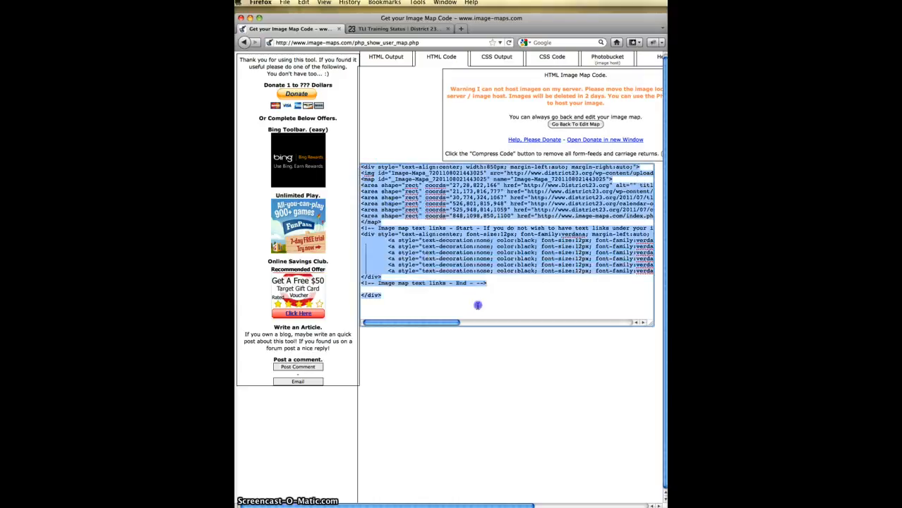
- Copy the image-map code, then open constantcontact.com with its saved-credentials login form
{"action": "right_click", "coordinate": [439, 255]}
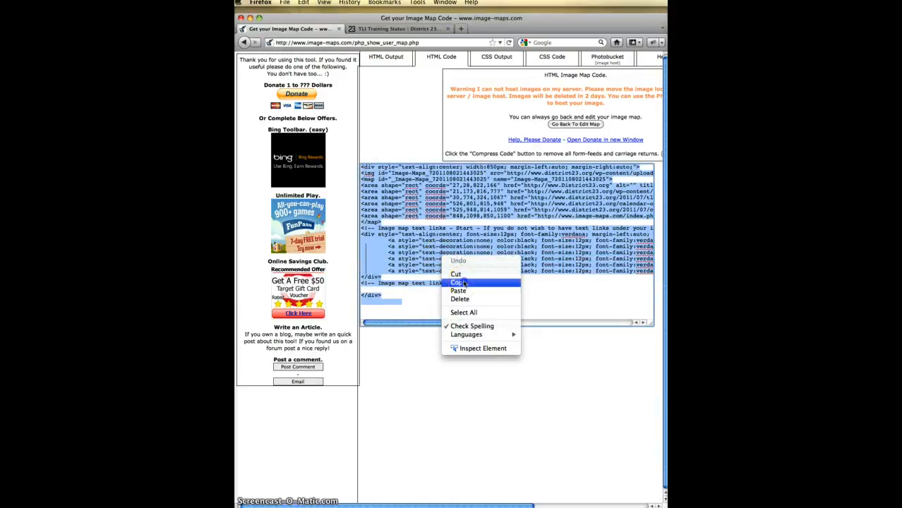
{"action": "left_click", "coordinate": [459, 278]}
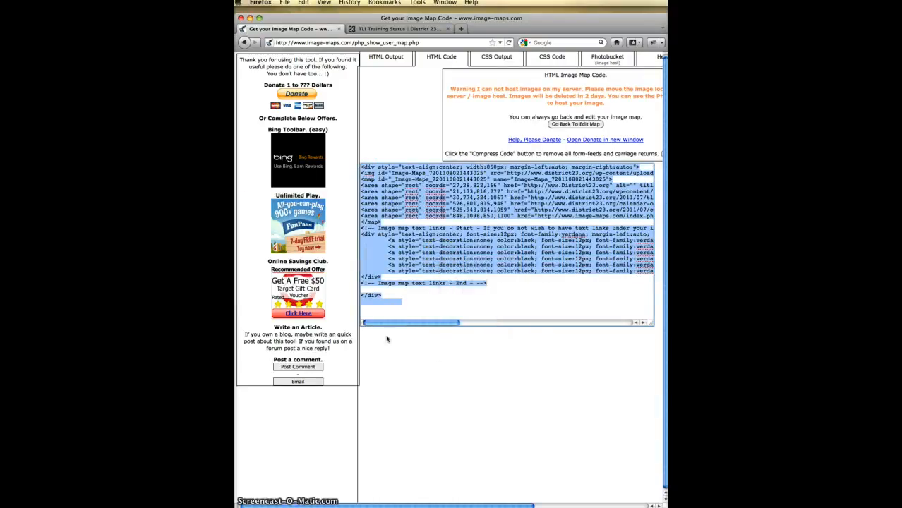
{"action": "left_click", "coordinate": [417, 29]}
{"action": "left_click", "coordinate": [429, 43]}
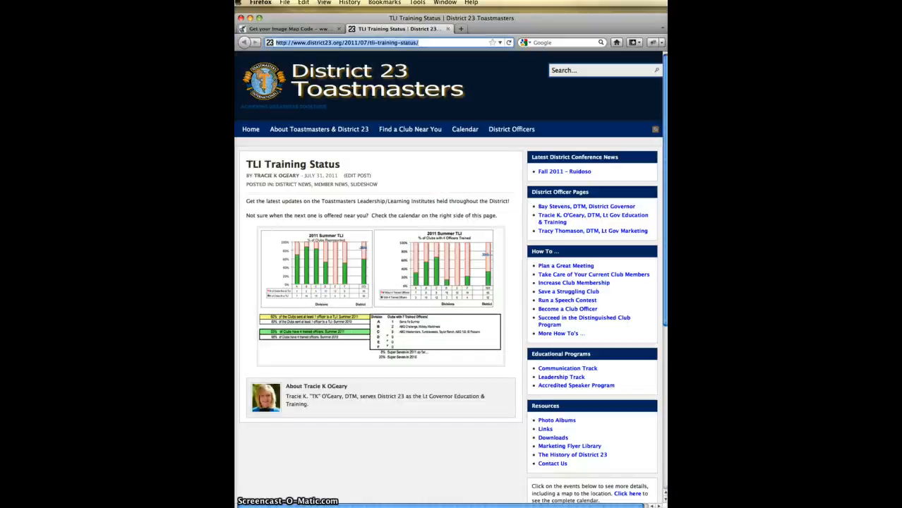
{"action": "key", "text": "BackSpace"}
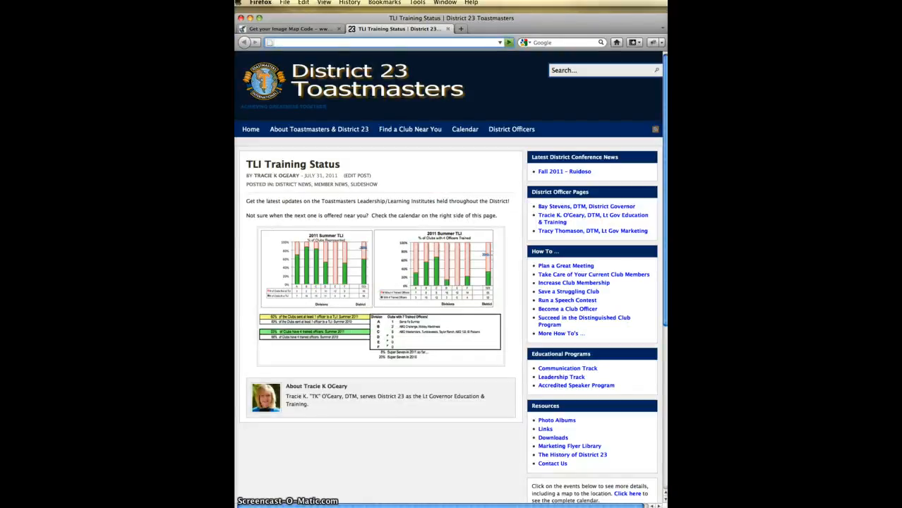
{"action": "type", "text": "constantcontact."}
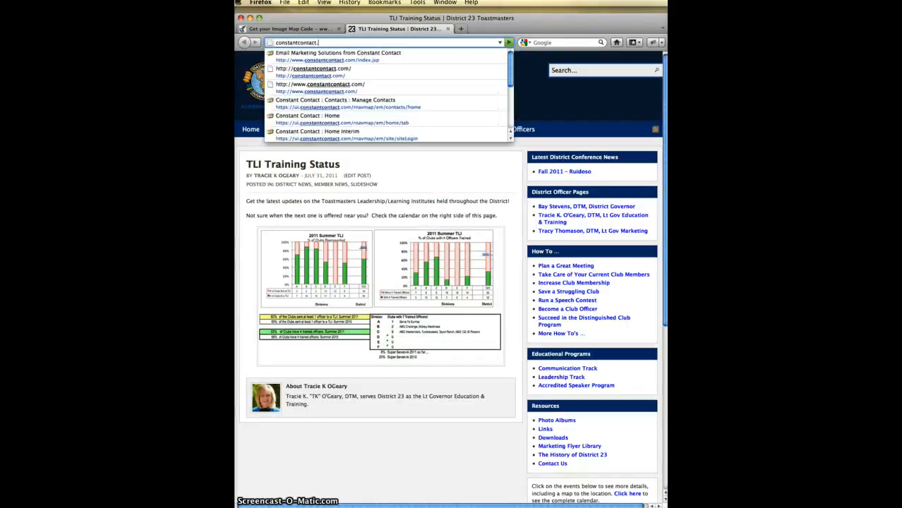
{"action": "type", "text": "com"}
{"action": "key", "text": "Return"}
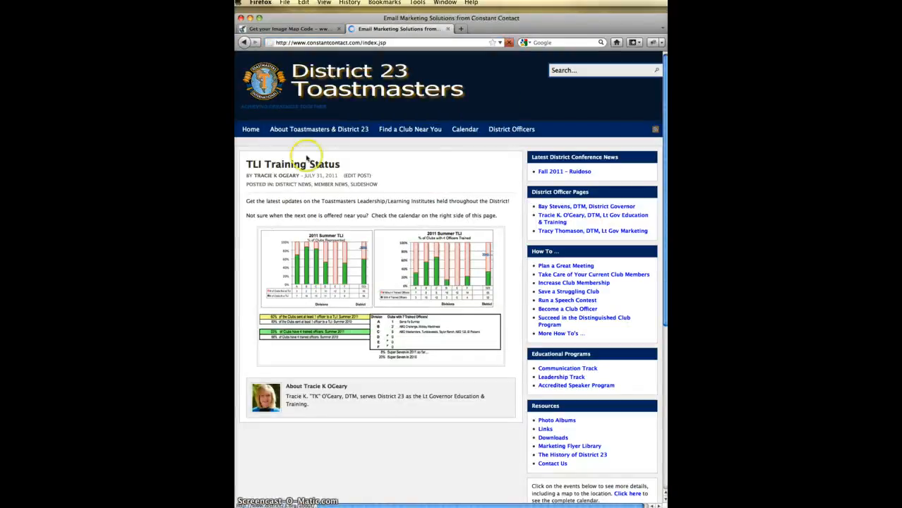
{"action": "left_click", "coordinate": [630, 71]}
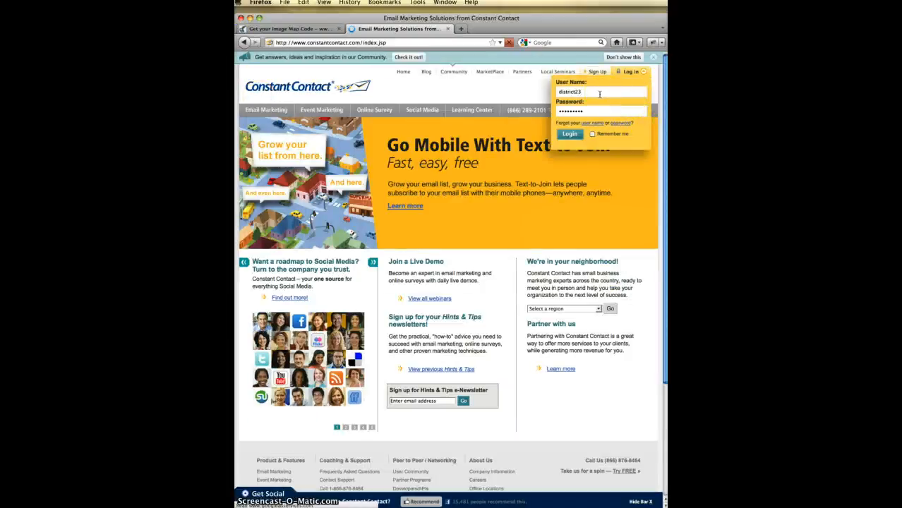
- Log in to Constant Contact, dismiss the subject-line tips popup, and choose Create an Email
{"action": "left_click", "coordinate": [572, 137]}
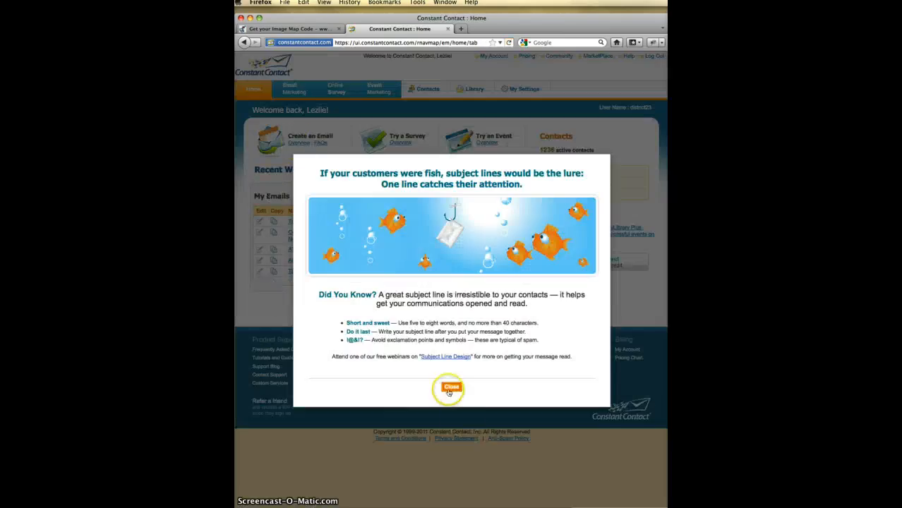
{"action": "left_click", "coordinate": [450, 387]}
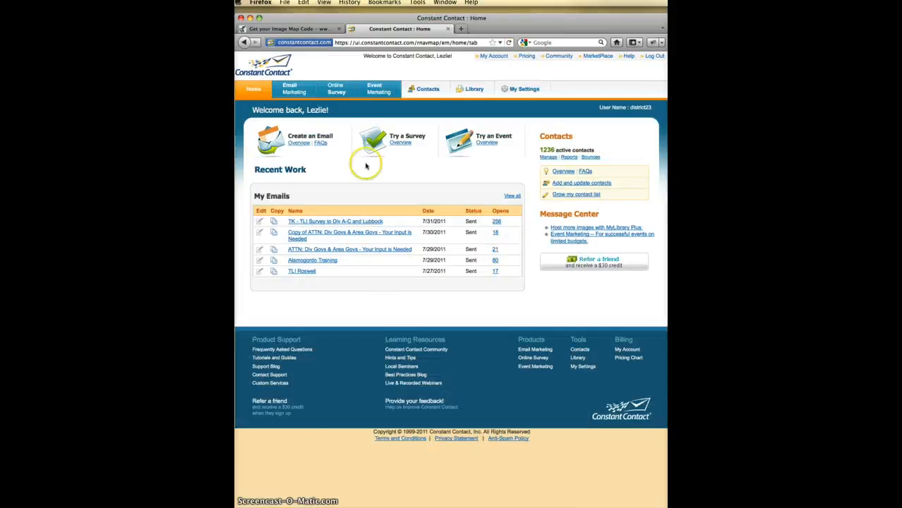
{"action": "left_click", "coordinate": [303, 139]}
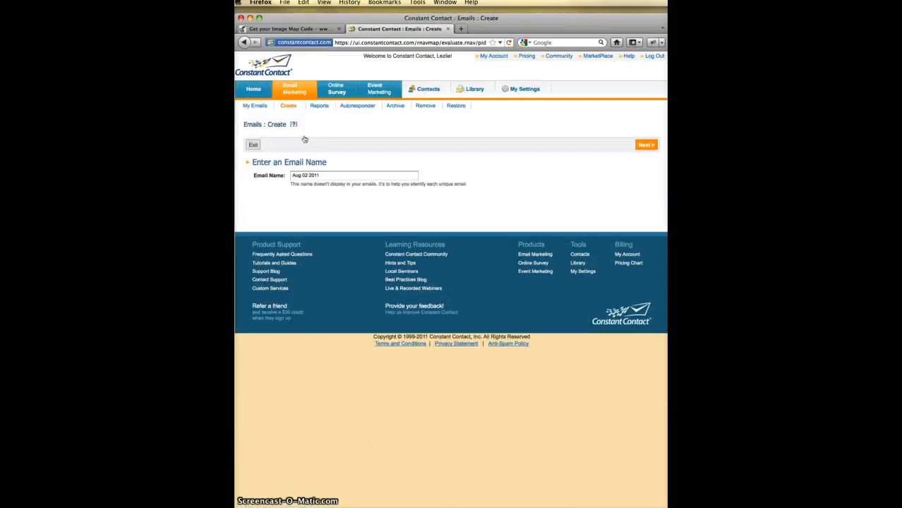
- Rename the new email from 'Aug 02 2011' to 'TMail'
{"action": "left_click_drag", "start_coordinate": [326, 175], "coordinate": [239, 175]}
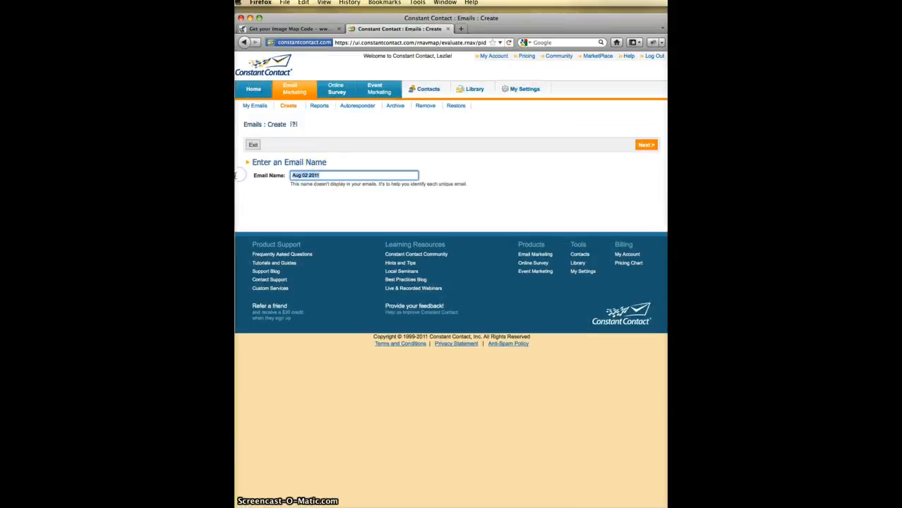
{"action": "type", "text": "TMail"}
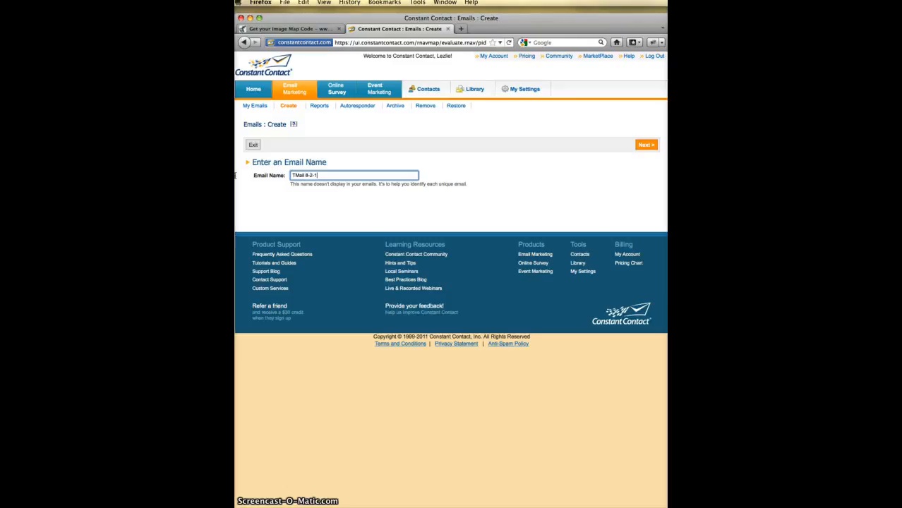
{"action": "left_click", "coordinate": [645, 145]}
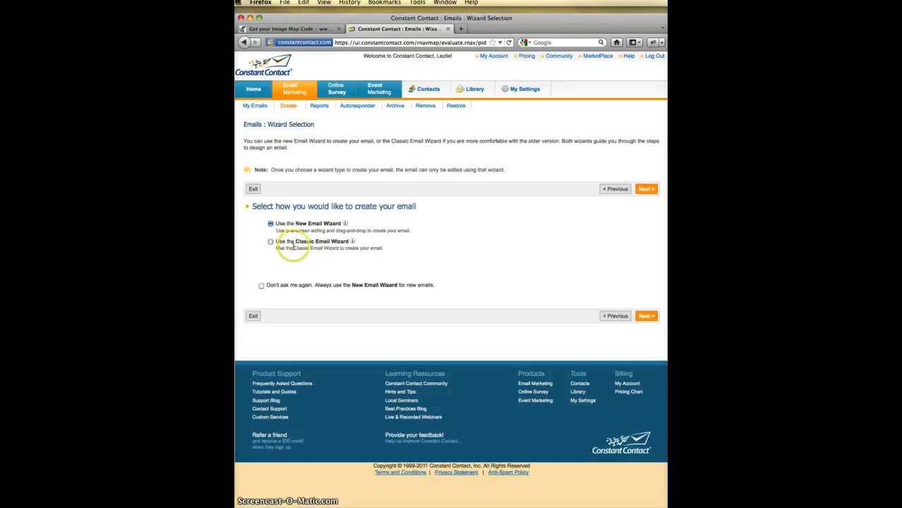
- Use the Classic Email Wizard with a Custom Template in HTML format
{"action": "left_click", "coordinate": [270, 243]}
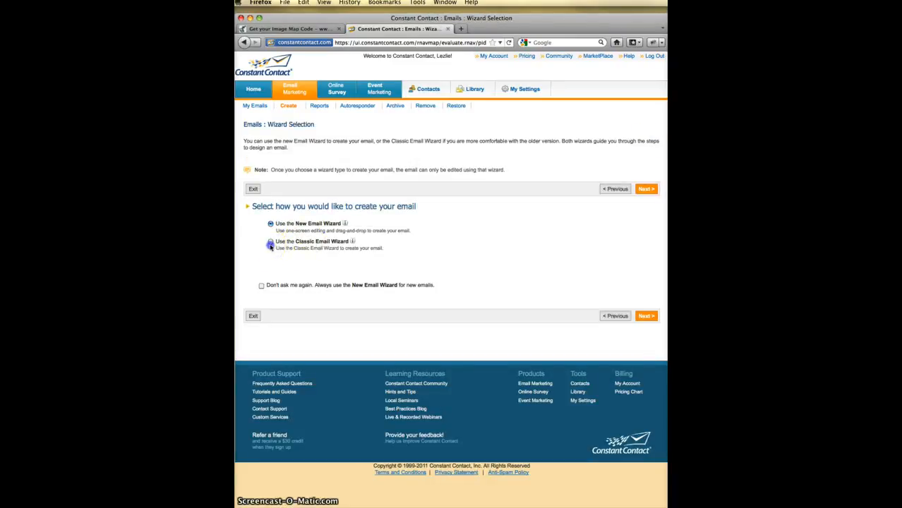
{"action": "left_click", "coordinate": [647, 316]}
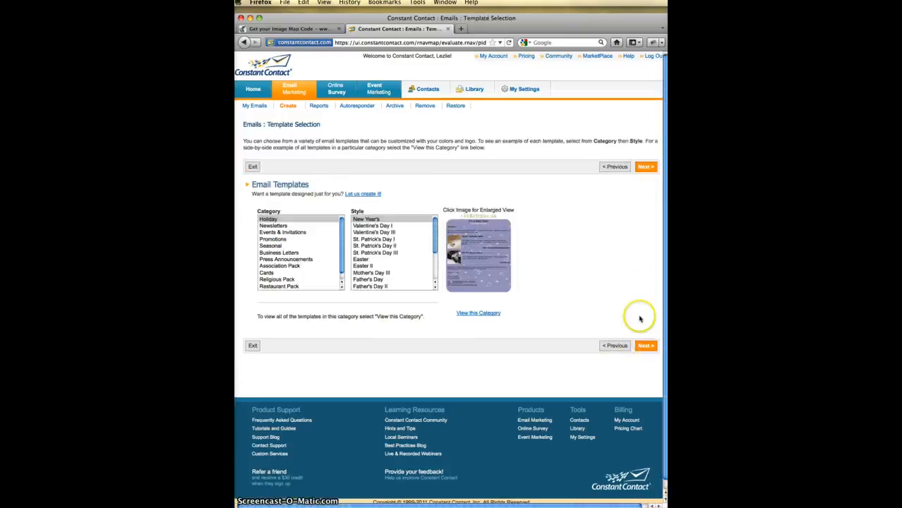
{"action": "left_click", "coordinate": [268, 285]}
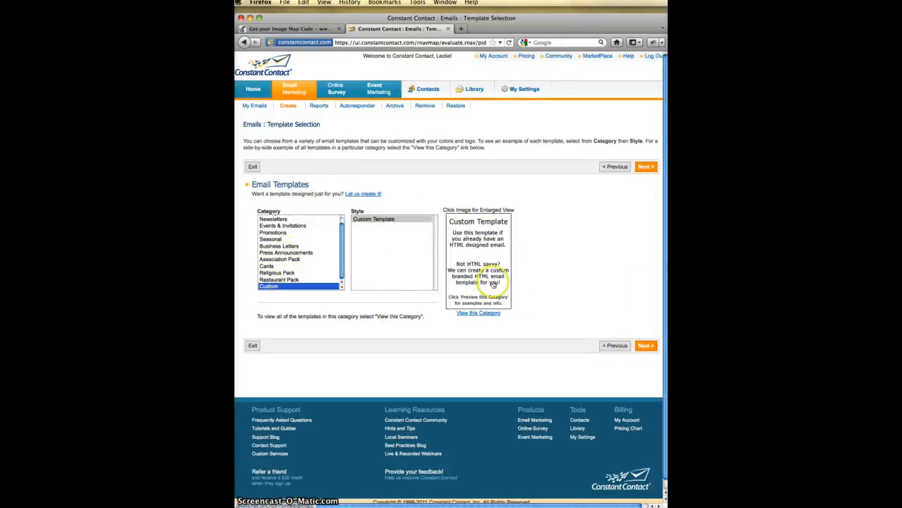
{"action": "left_click", "coordinate": [646, 346]}
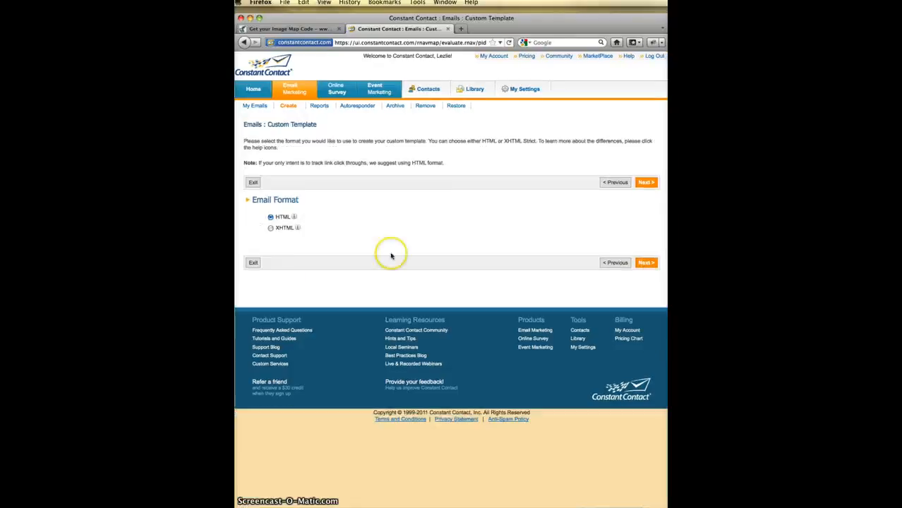
{"action": "left_click", "coordinate": [647, 263]}
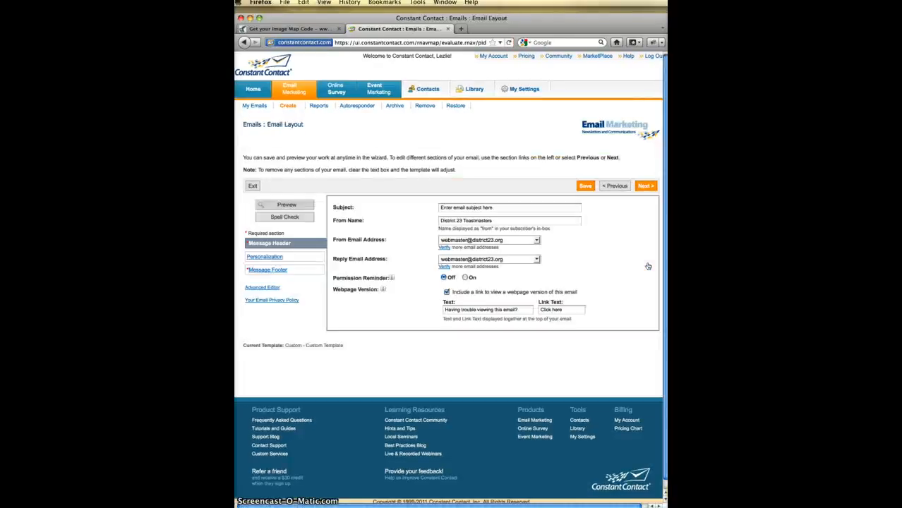
- Set the email subject to 'Club Incentives'
{"action": "left_click", "coordinate": [499, 207]}
{"action": "key", "text": "BackSpace"}
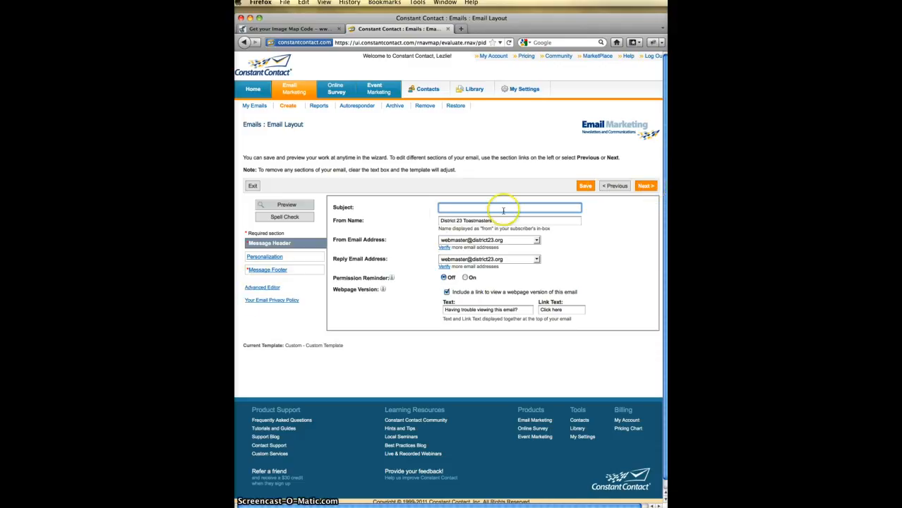
{"action": "left_click", "coordinate": [643, 187]}
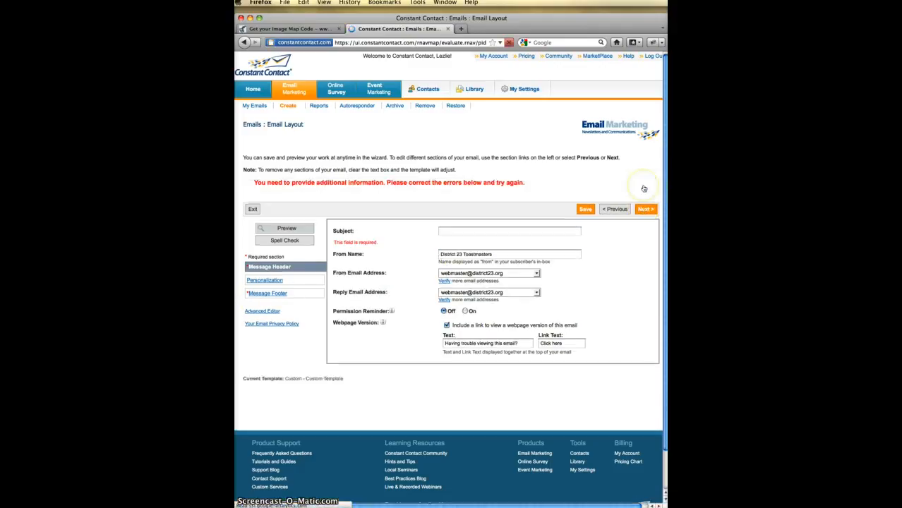
{"action": "left_click", "coordinate": [444, 231]}
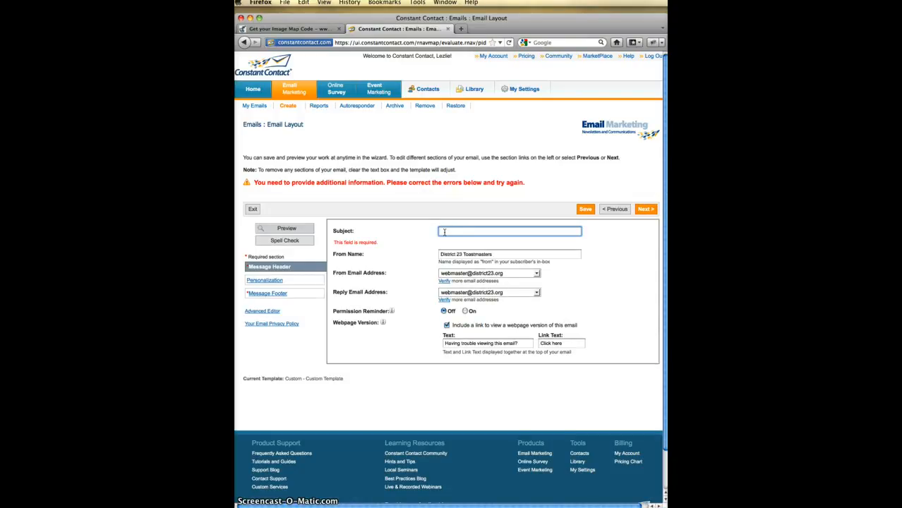
{"action": "type", "text": "Clu"}
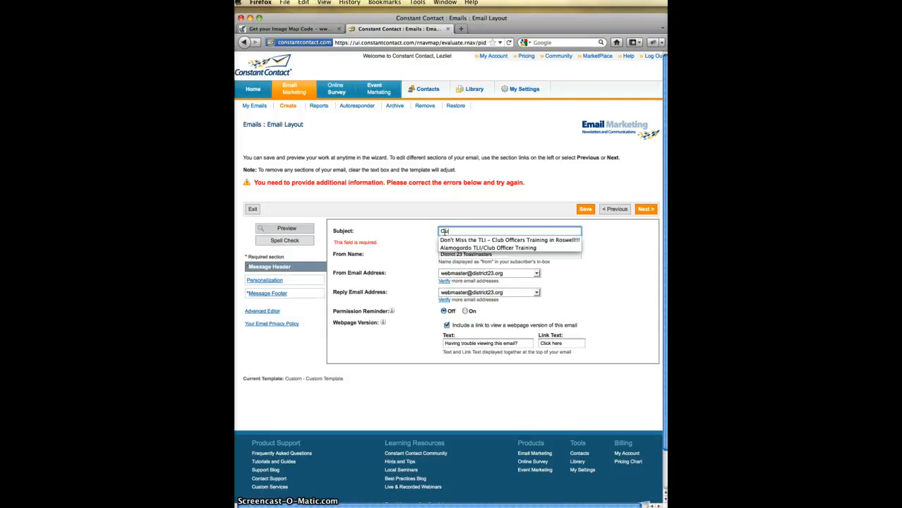
{"action": "type", "text": "b Incentives"}
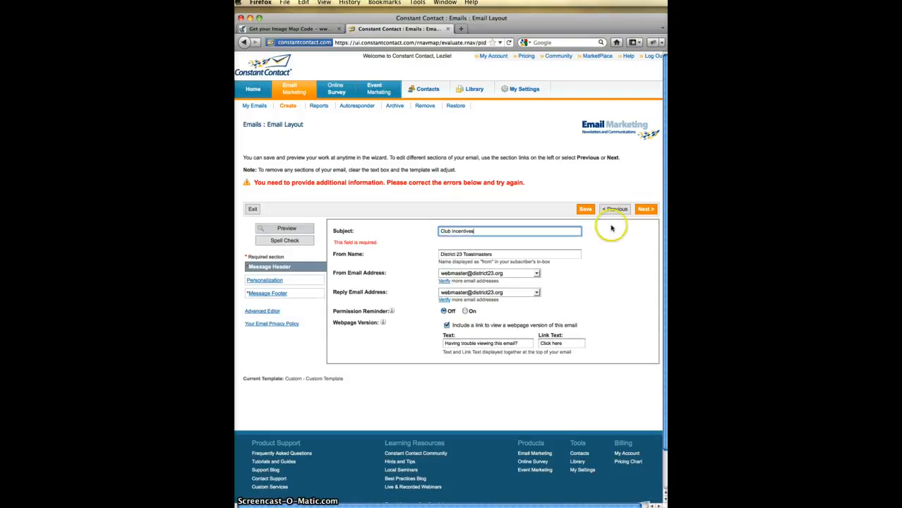
{"action": "left_click", "coordinate": [640, 210]}
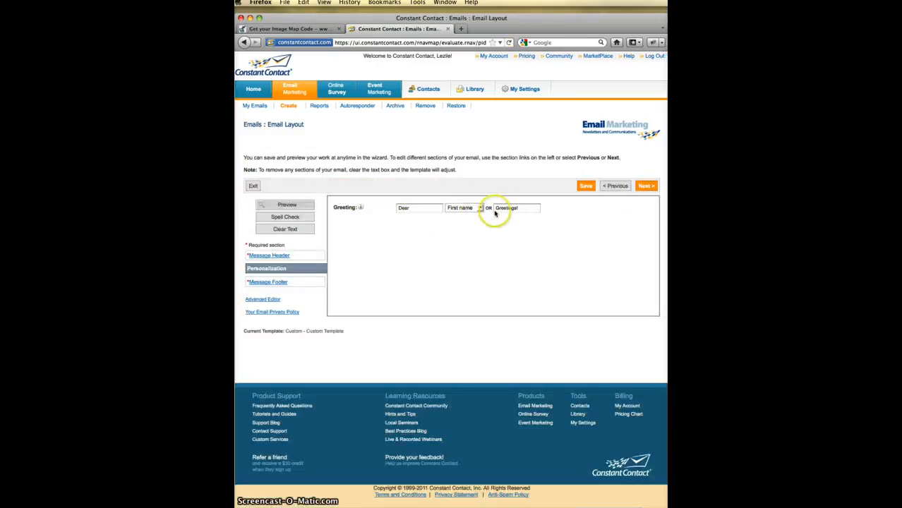
- Delete the 'Greetings!' text, set the greeting name to None, and open the Advanced Editor
{"action": "left_click_drag", "start_coordinate": [519, 208], "coordinate": [484, 209]}
{"action": "key", "text": "BackSpace"}
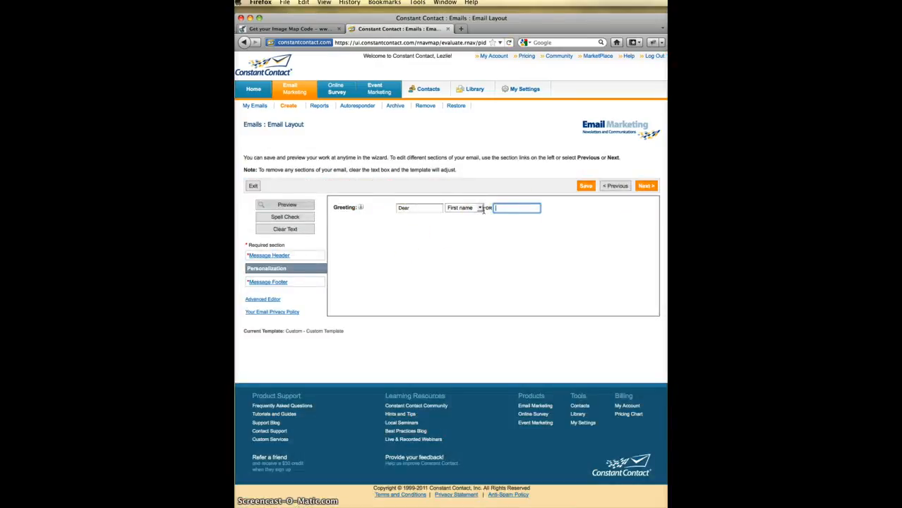
{"action": "left_click", "coordinate": [480, 208]}
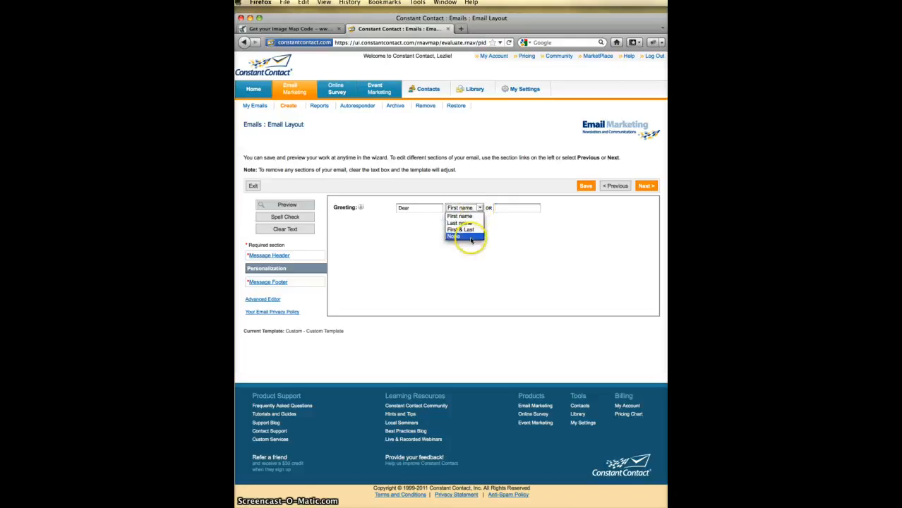
{"action": "left_click", "coordinate": [458, 236]}
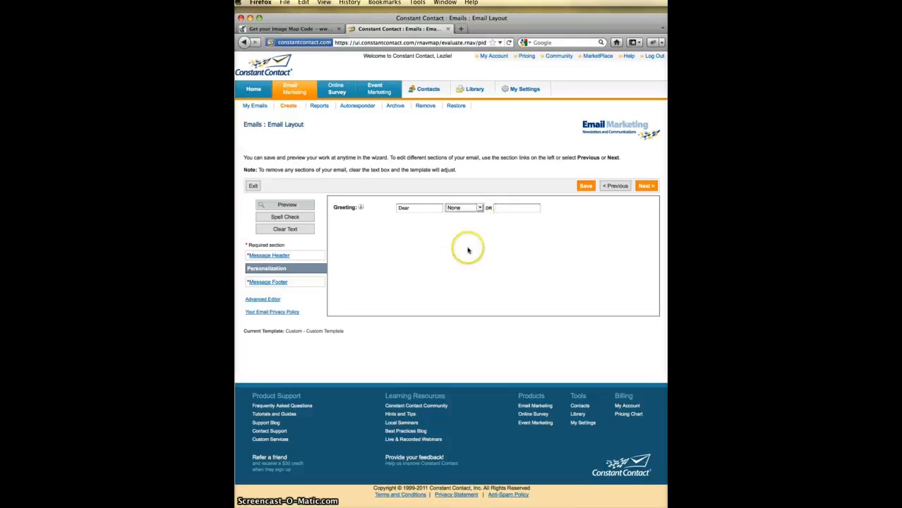
{"action": "left_click", "coordinate": [263, 299]}
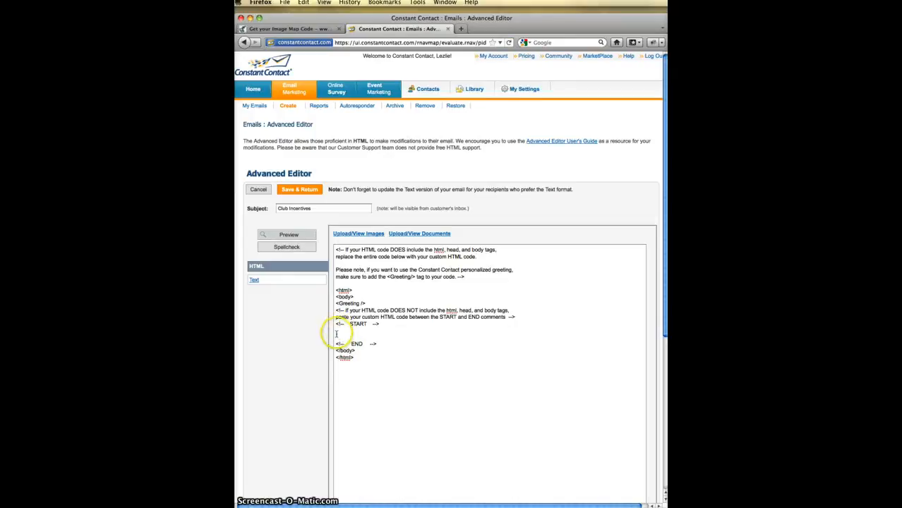
- Paste the image-map HTML below the START comment, delete its text-links block, and Save & Return
{"action": "left_click", "coordinate": [336, 332]}
{"action": "right_click", "coordinate": [335, 333]}
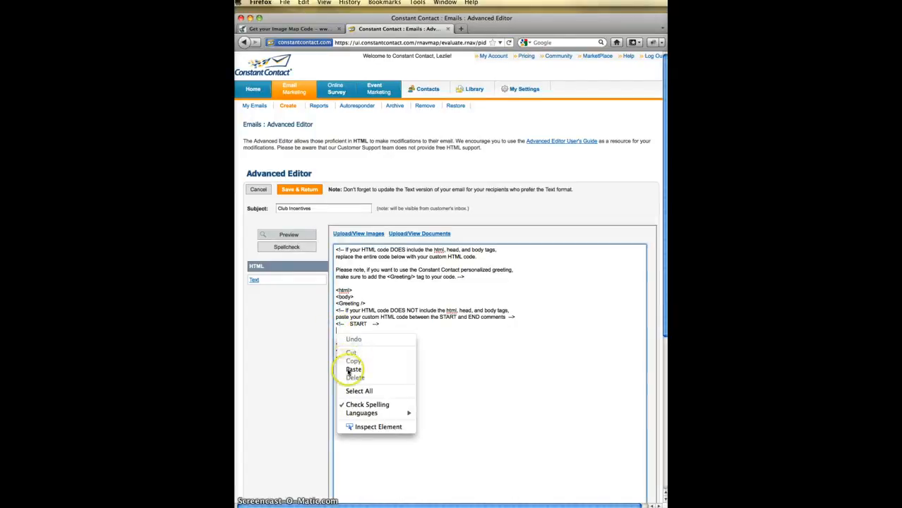
{"action": "left_click", "coordinate": [347, 371]}
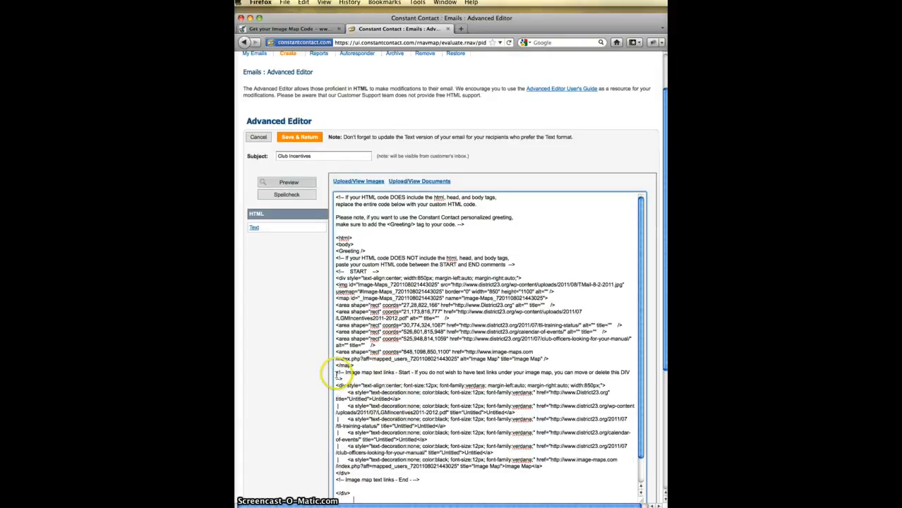
{"action": "left_click_drag", "start_coordinate": [336, 372], "coordinate": [421, 480]}
{"action": "key", "text": "BackSpace"}
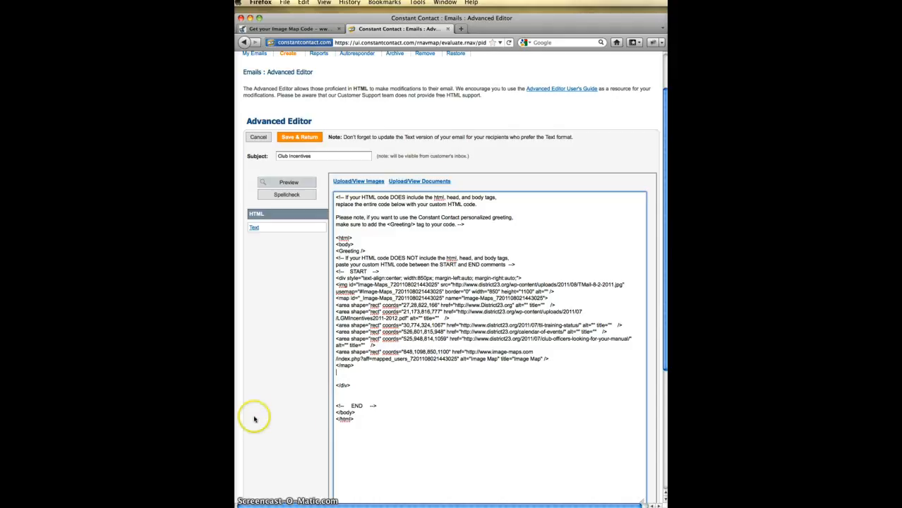
{"action": "scroll", "coordinate": [268, 357], "scroll_direction": "down", "scroll_amount": 5}
{"action": "left_click", "coordinate": [286, 345]}
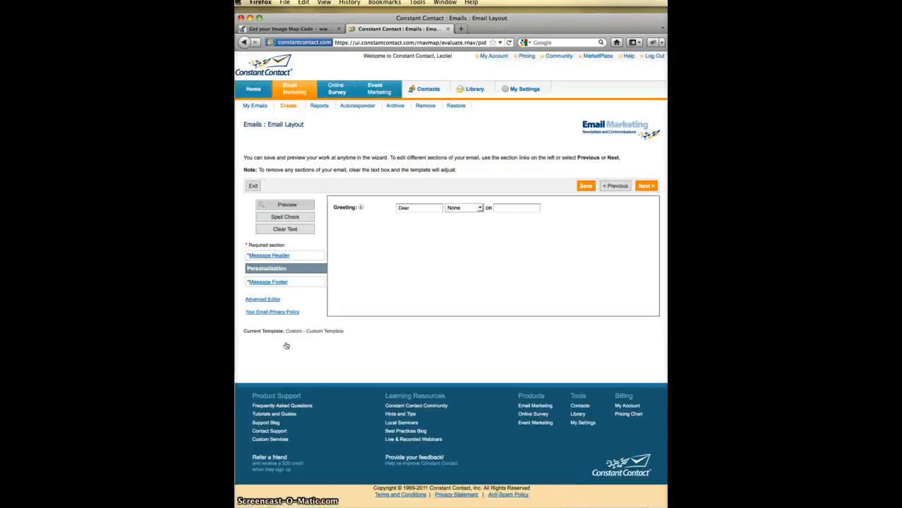
- Preview the Club Incentives email, send yourself a test version, and scroll through the preview
{"action": "left_click", "coordinate": [284, 205]}
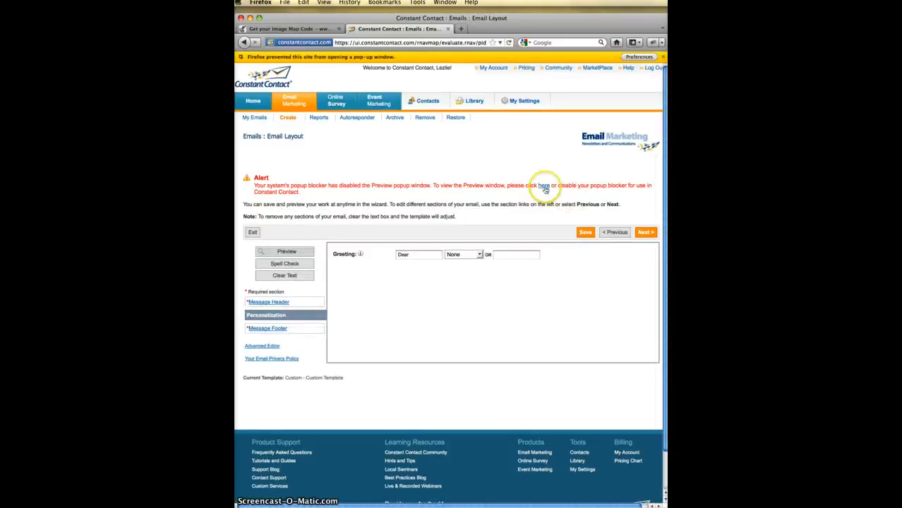
{"action": "left_click", "coordinate": [544, 186]}
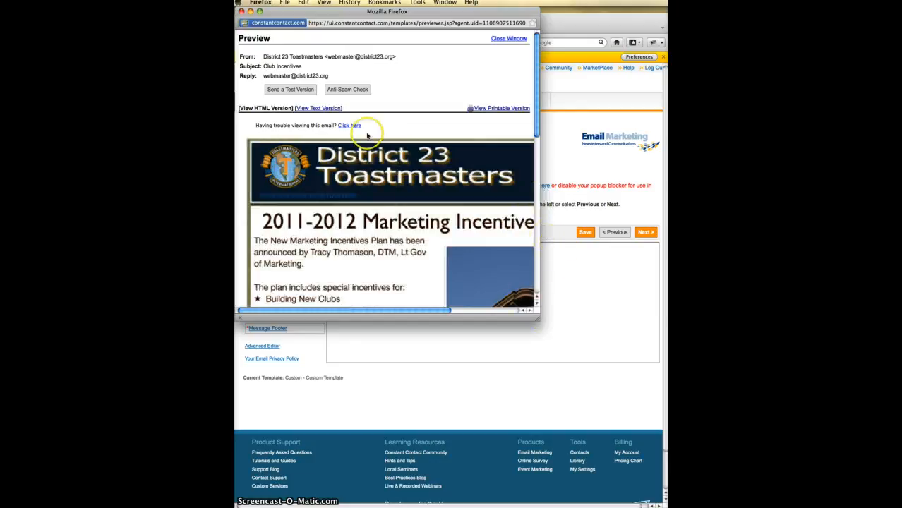
{"action": "left_click", "coordinate": [292, 90]}
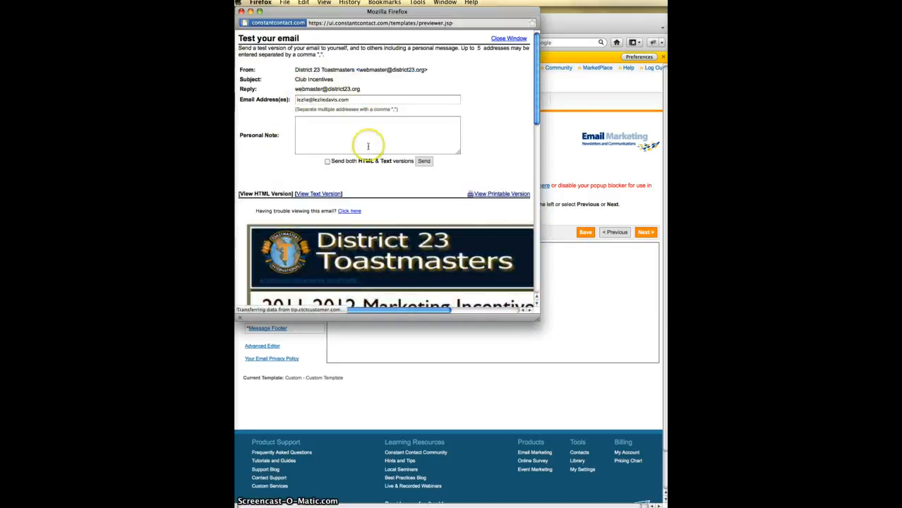
{"action": "left_click", "coordinate": [424, 160]}
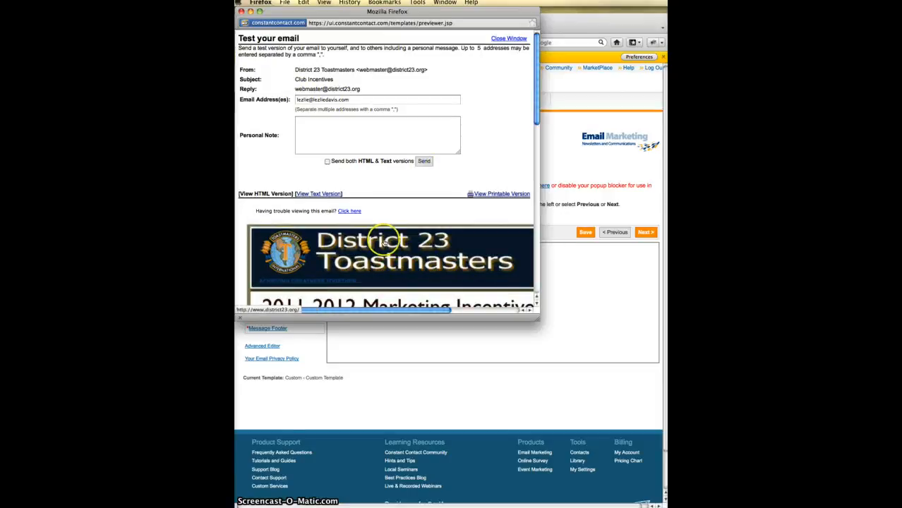
{"action": "scroll", "coordinate": [383, 233], "scroll_direction": "down", "scroll_amount": 3}
{"action": "scroll", "coordinate": [385, 242], "scroll_direction": "down", "scroll_amount": 10}
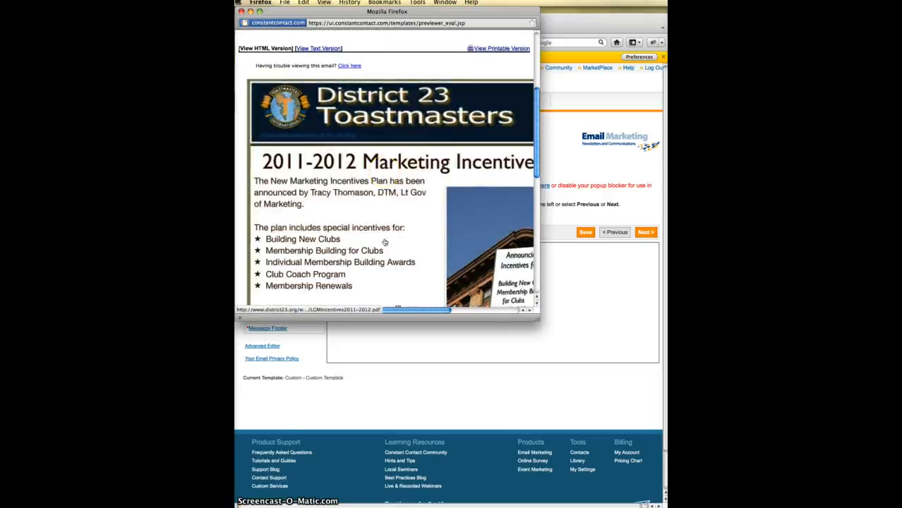
{"action": "scroll", "coordinate": [384, 242], "scroll_direction": "right", "scroll_amount": 3}
{"action": "scroll", "coordinate": [384, 242], "scroll_direction": "up", "scroll_amount": 12}
{"action": "scroll", "coordinate": [384, 242], "scroll_direction": "left", "scroll_amount": 3}
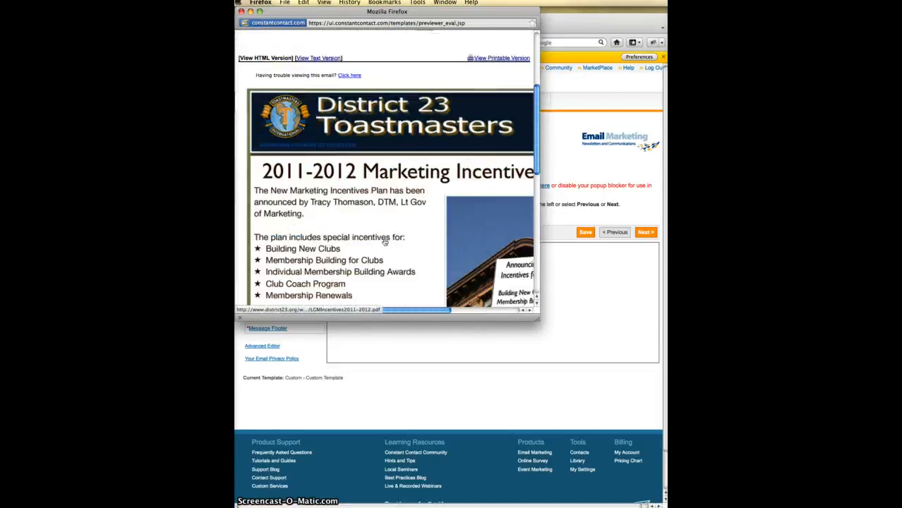
- Close the preview and go back to the Message Header step
{"action": "left_click", "coordinate": [242, 12]}
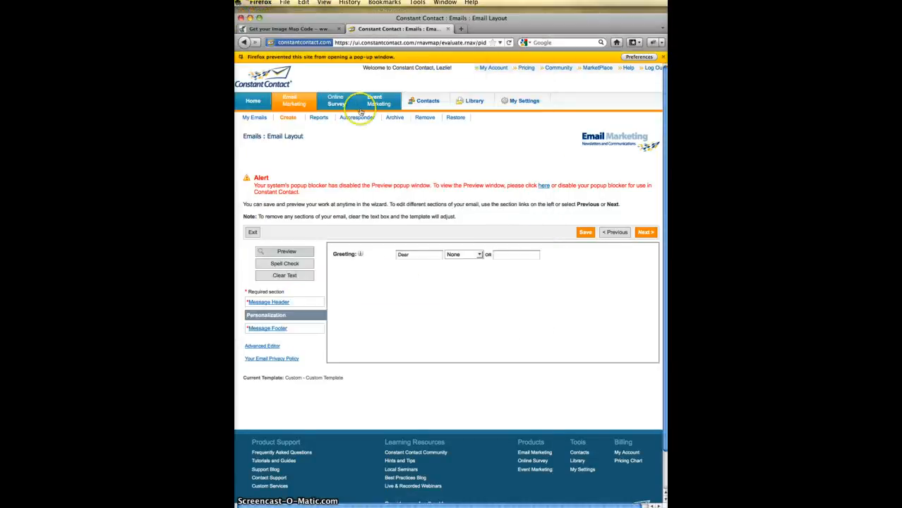
{"action": "left_click", "coordinate": [613, 232]}
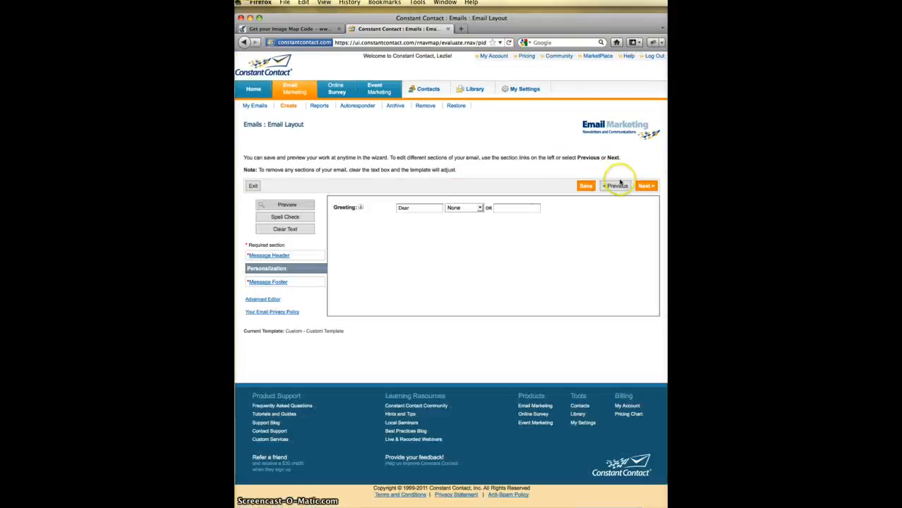
{"action": "left_click", "coordinate": [616, 189]}
- Change the subject to '2011-2012 Incentives Plan Announced PLUS More ...' and continue
{"action": "left_click", "coordinate": [478, 207]}
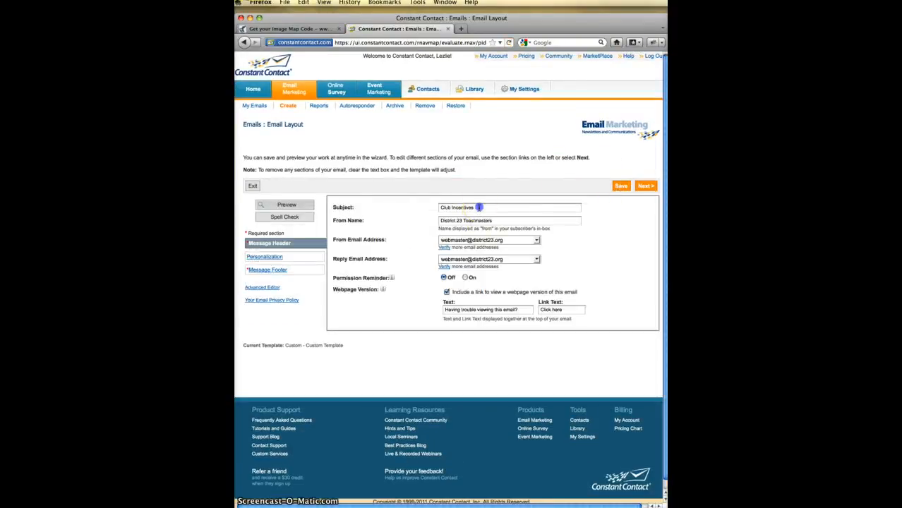
{"action": "left_click_drag", "start_coordinate": [478, 207], "coordinate": [403, 207]}
{"action": "key", "text": "BackSpace"}
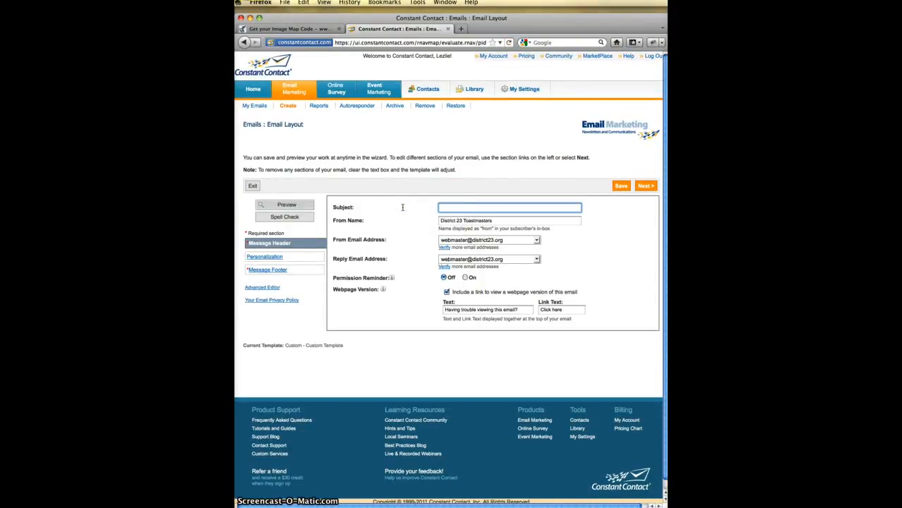
{"action": "type", "text": "I"}
{"action": "key", "text": "BackSpace"}
{"action": "type", "text": "In"}
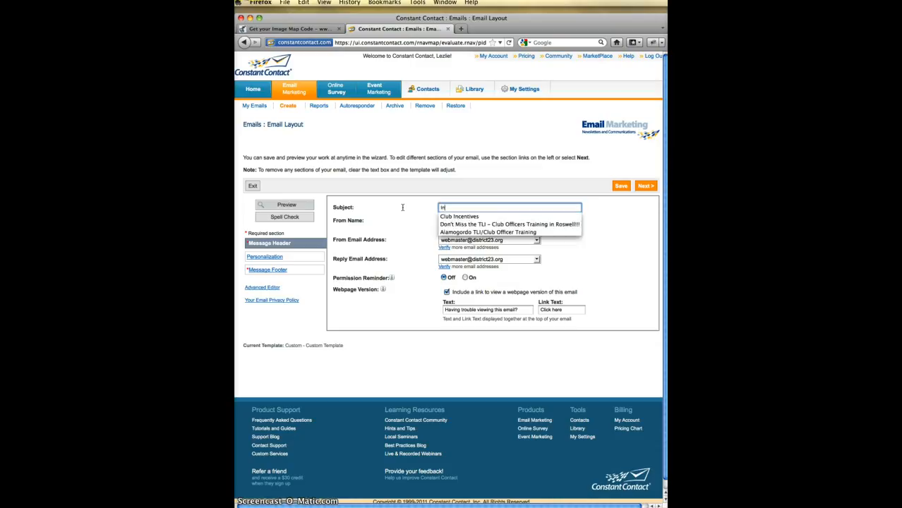
{"action": "type", "text": "centives Plan"}
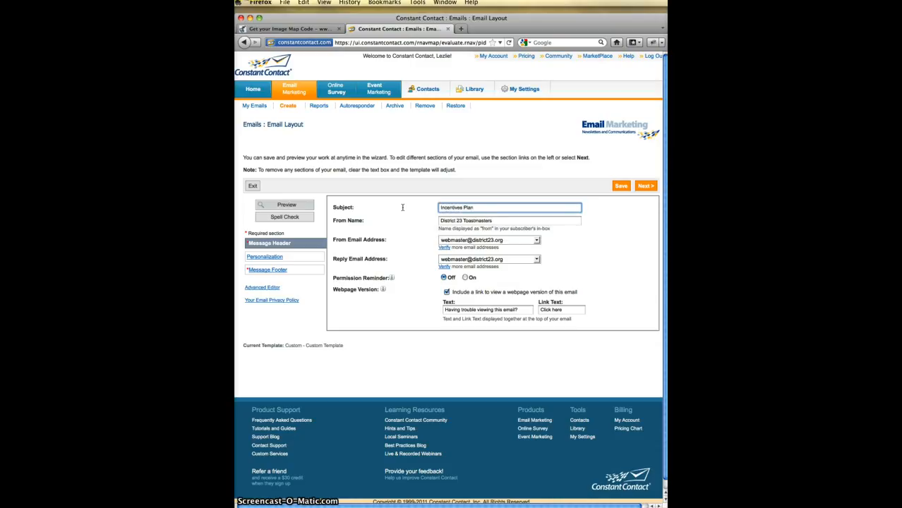
{"action": "type", "text": " Announced"}
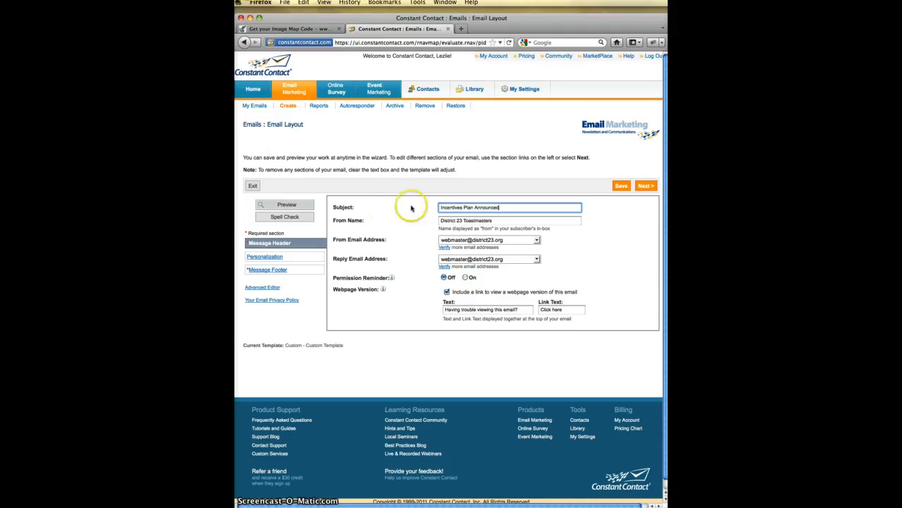
{"action": "left_click", "coordinate": [440, 209]}
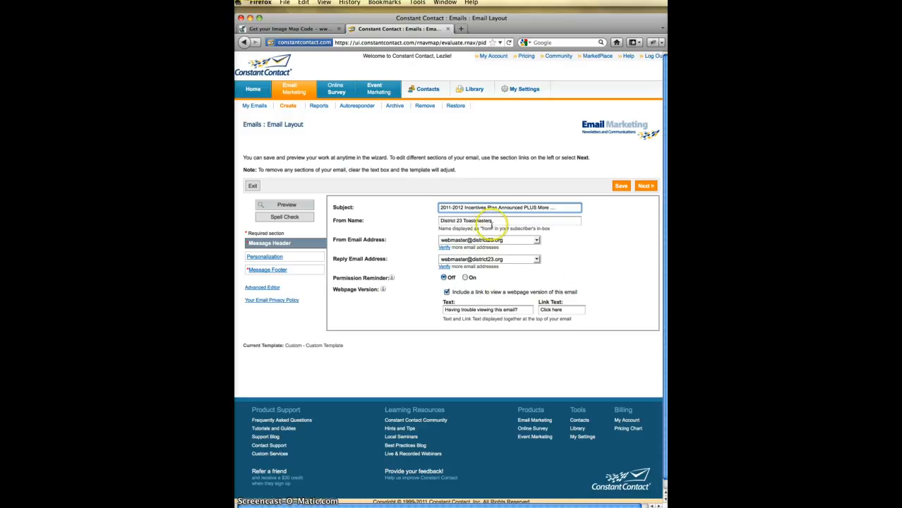
{"action": "left_click", "coordinate": [644, 185]}
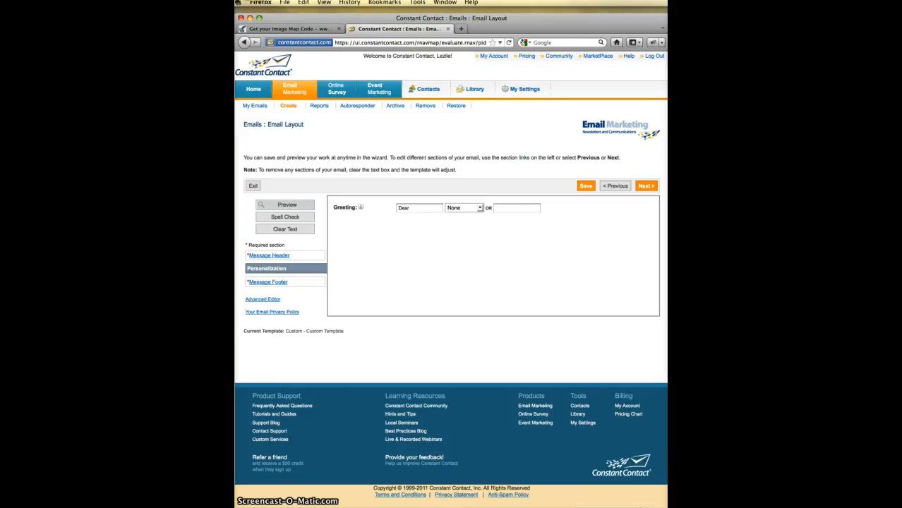
- In Thunderbird, open the Club Incentives test email and try its Membership Building for Clubs link
{"action": "key", "text": "super+Tab"}
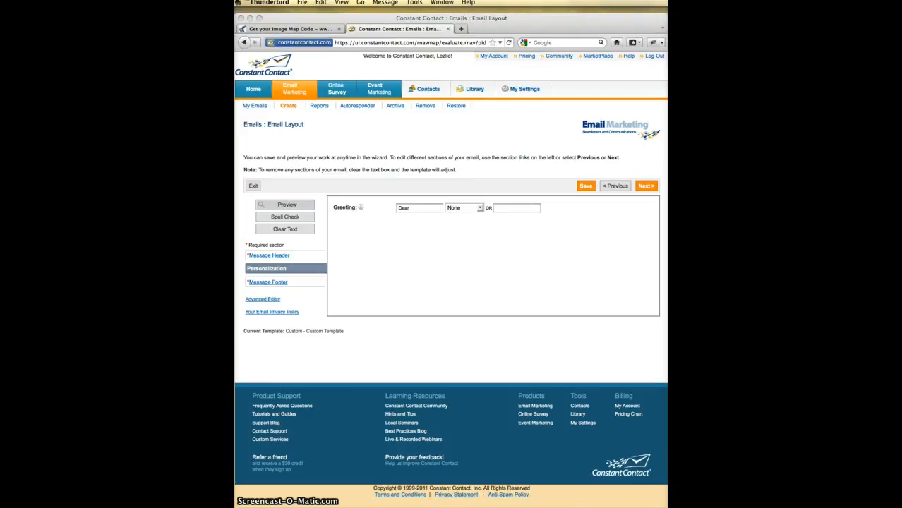
{"action": "left_click_drag", "start_coordinate": [235, 43], "coordinate": [269, 21]}
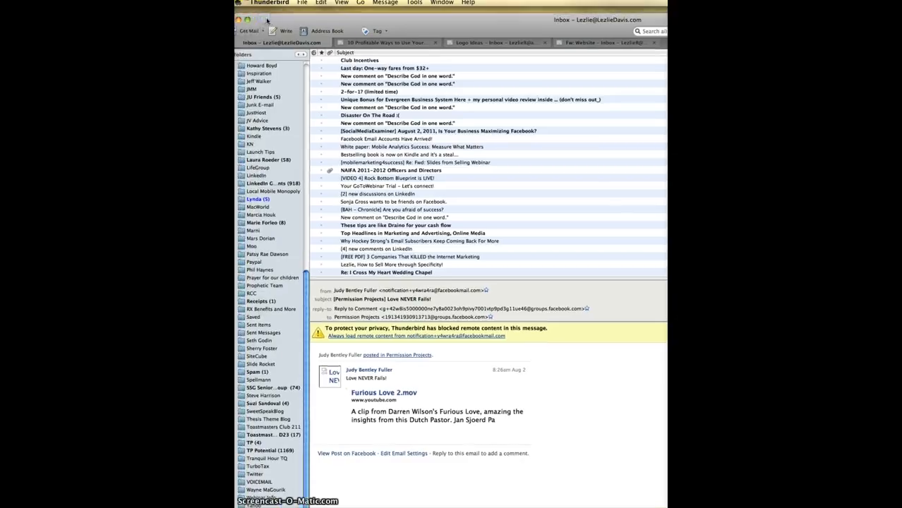
{"action": "double_click", "coordinate": [355, 62]}
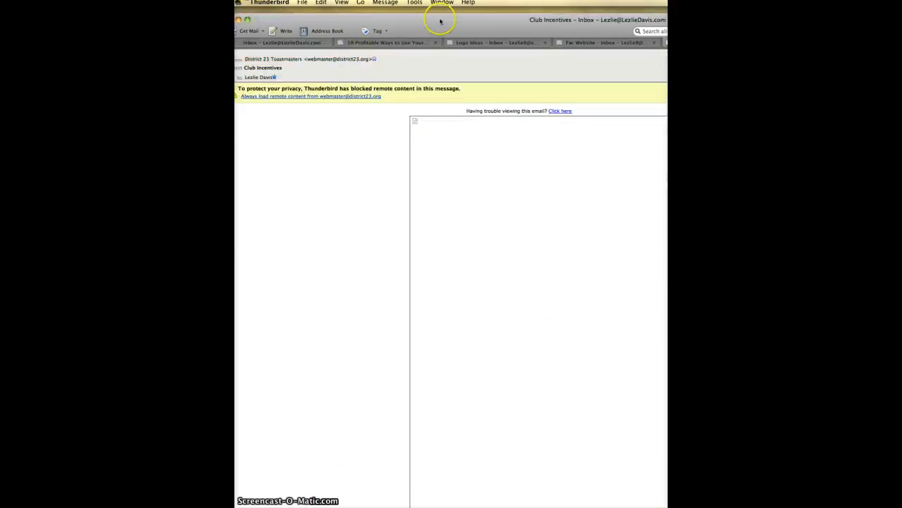
{"action": "left_click_drag", "start_coordinate": [452, 19], "coordinate": [312, 10]}
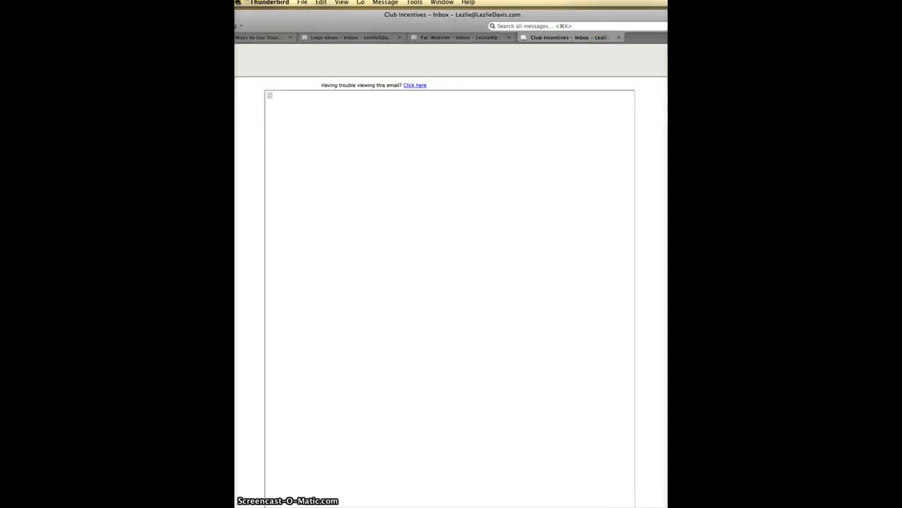
{"action": "left_click_drag", "start_coordinate": [538, 19], "coordinate": [539, 15]}
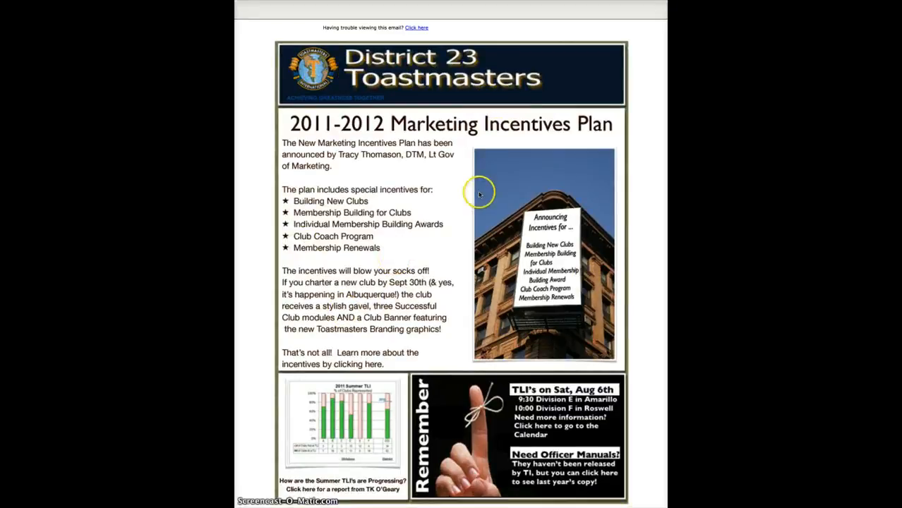
{"action": "left_click", "coordinate": [369, 212]}
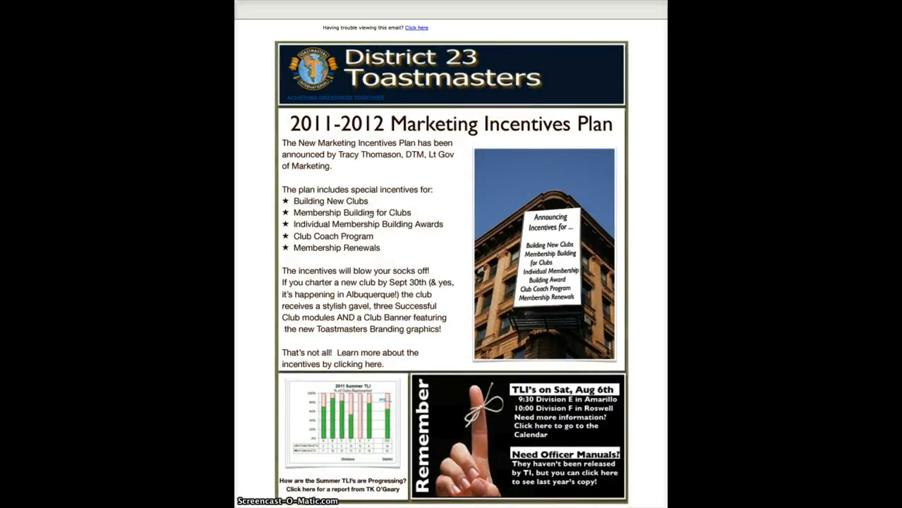
{"action": "left_click", "coordinate": [370, 213]}
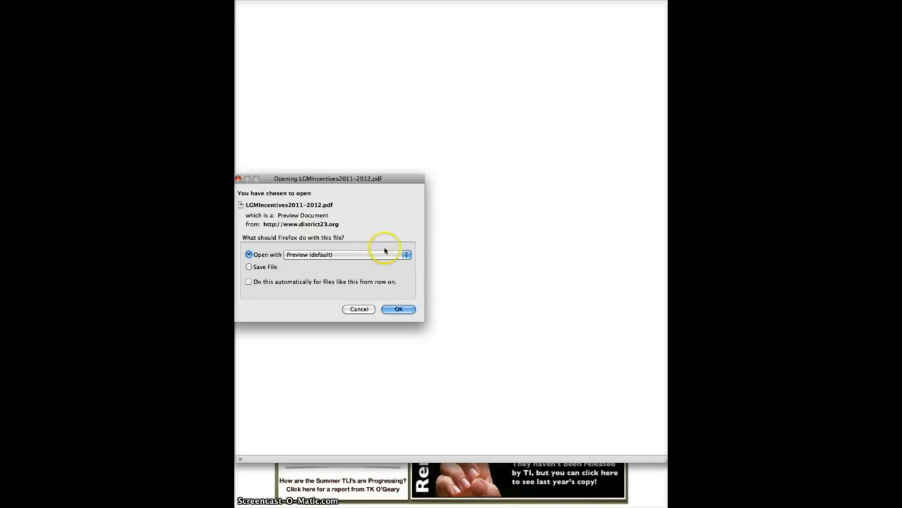
- Check that the incentives PDF and Summer TLI report links open, then close them
{"action": "left_click", "coordinate": [399, 310]}
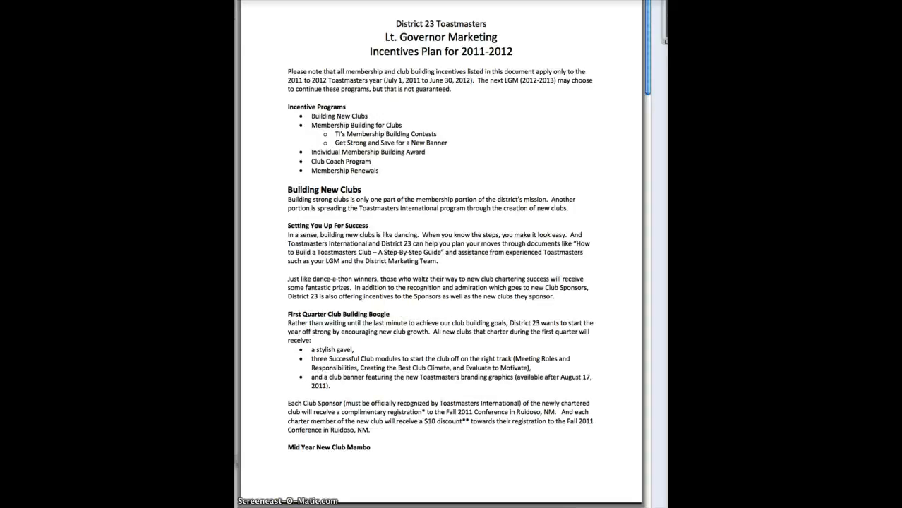
{"action": "key", "text": "super+w"}
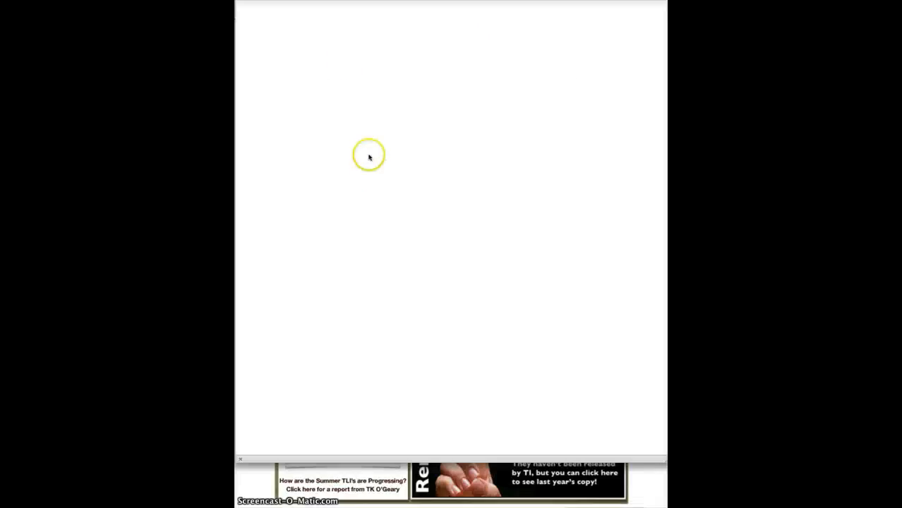
{"action": "left_click", "coordinate": [342, 485]}
{"action": "left_click", "coordinate": [340, 479]}
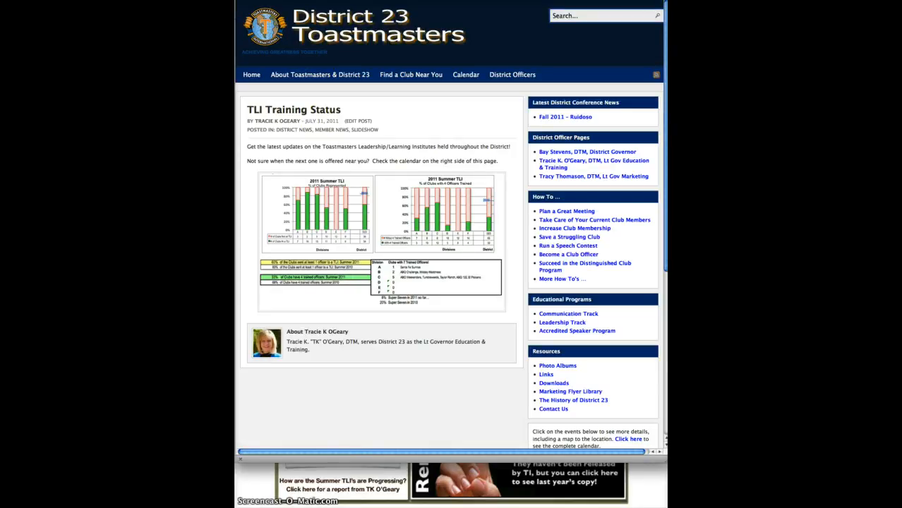
{"action": "left_click", "coordinate": [665, 314]}
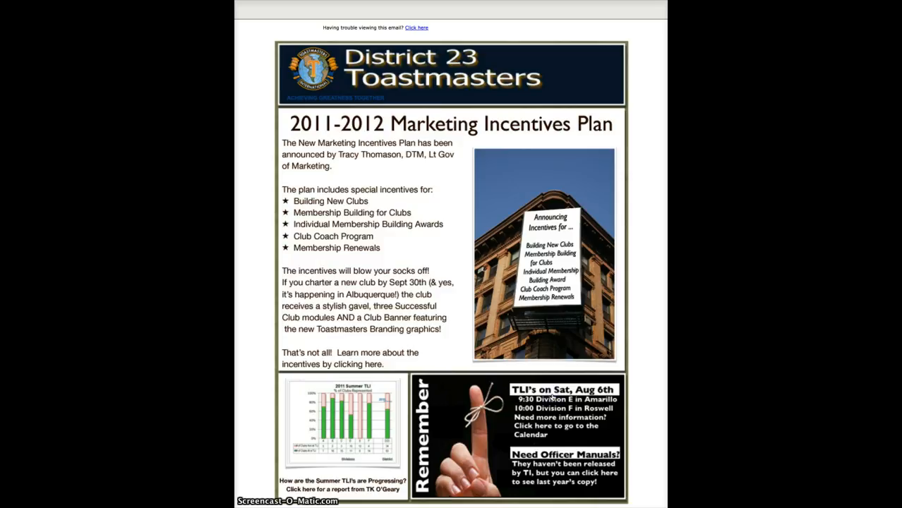
- View the Club Officers manual page, then return to the Constant Contact tab
{"action": "mouse_move", "coordinate": [666, 40]}
{"action": "left_mouse_down"}
{"action": "mouse_move", "coordinate": [471, 40]}
{"action": "mouse_move", "coordinate": [666, 42]}
{"action": "left_mouse_up"}
{"action": "mouse_move", "coordinate": [666, 28]}
{"action": "left_mouse_down"}
{"action": "mouse_move", "coordinate": [411, 27]}
{"action": "mouse_move", "coordinate": [486, 11]}
{"action": "mouse_move", "coordinate": [665, 14]}
{"action": "left_mouse_up"}
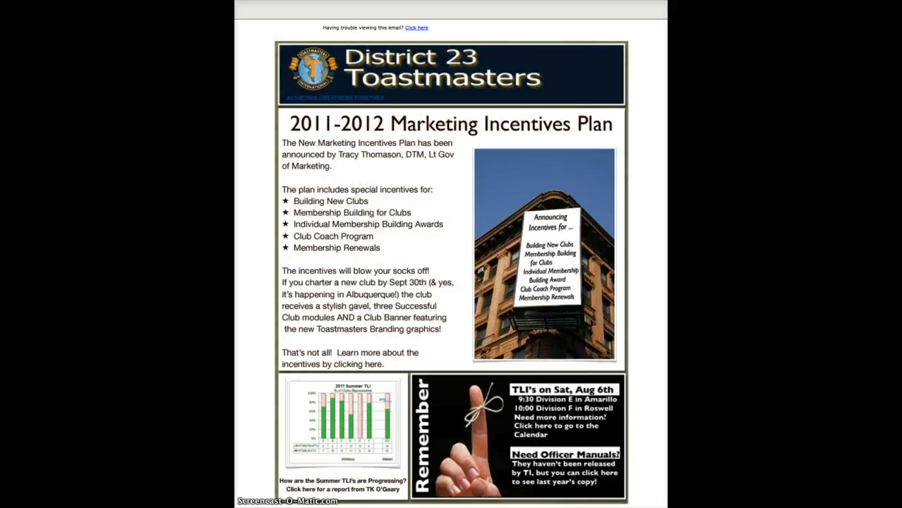
{"action": "left_click_drag", "start_coordinate": [665, 106], "coordinate": [427, 123]}
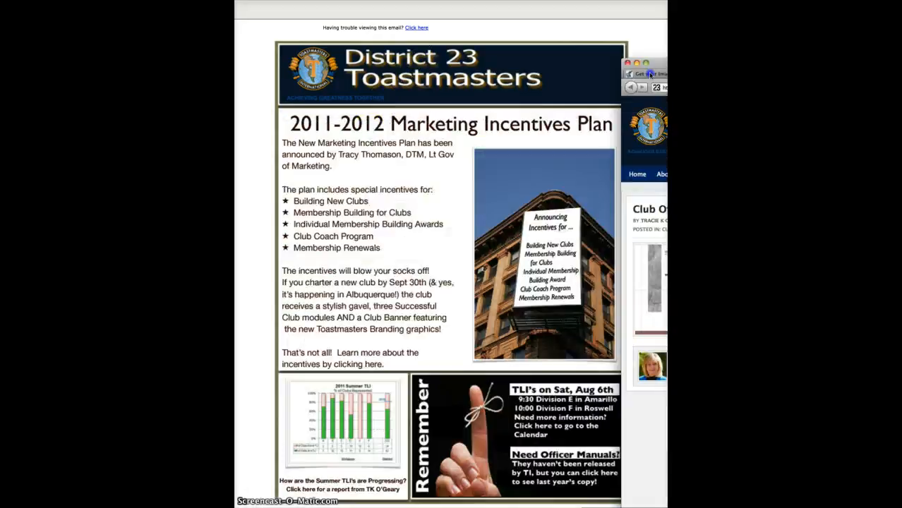
{"action": "left_click", "coordinate": [372, 117]}
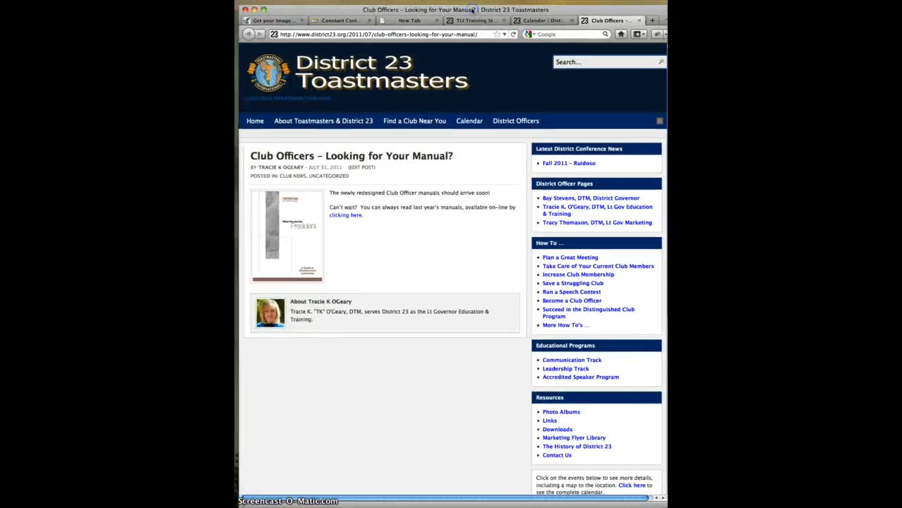
{"action": "left_click", "coordinate": [319, 21]}
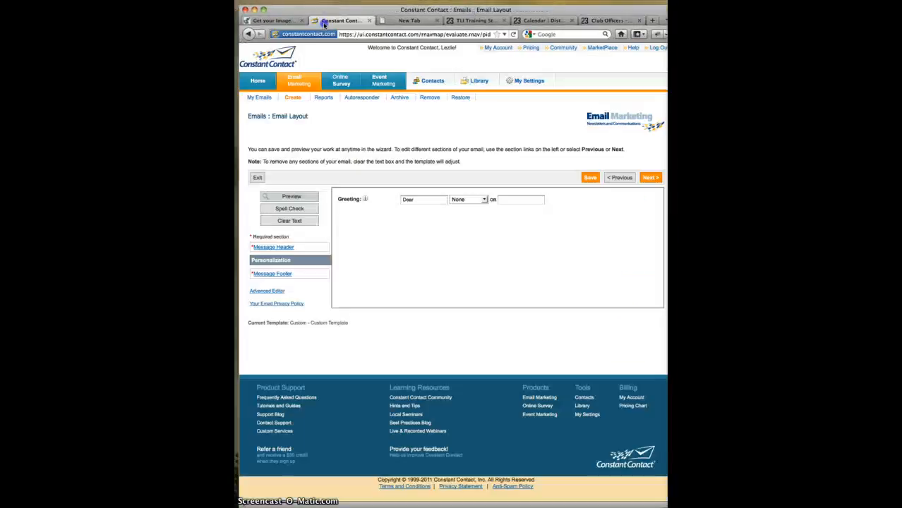
- Save the email and select the Club Members 7-2011 list as recipients
{"action": "left_click", "coordinate": [652, 179]}
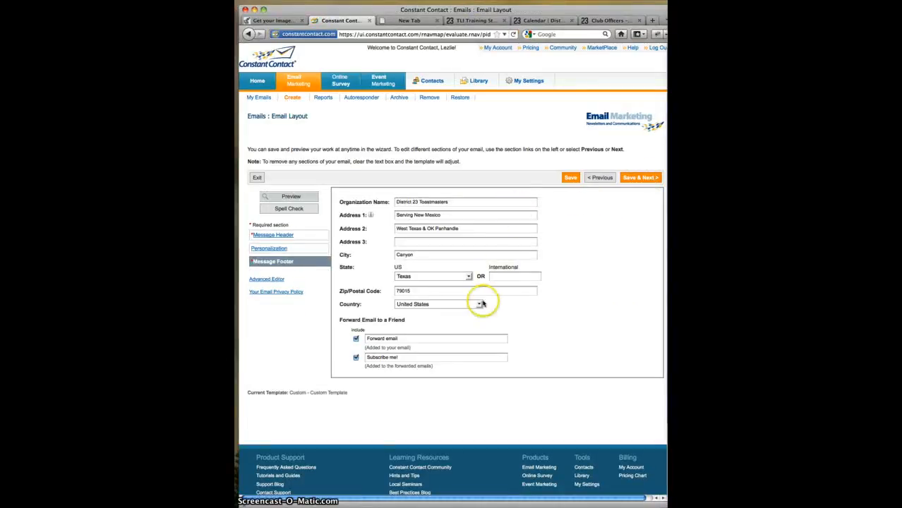
{"action": "left_click", "coordinate": [639, 178]}
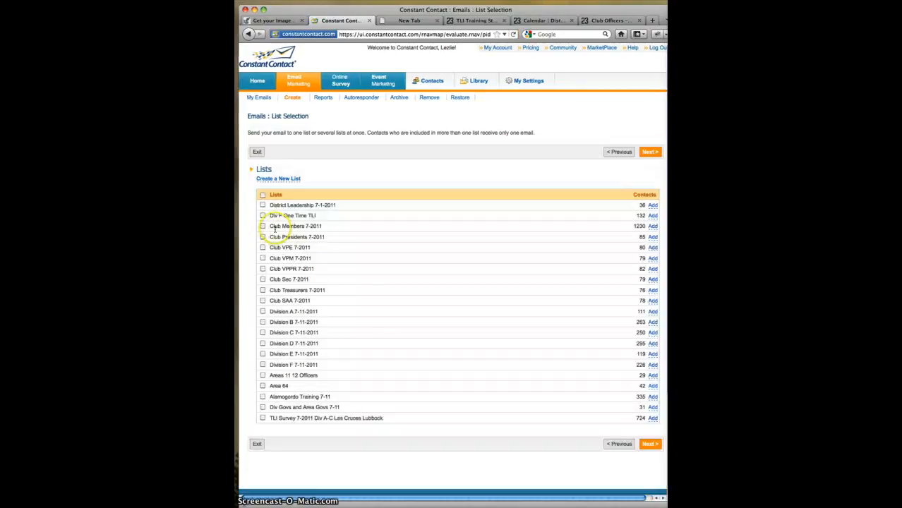
{"action": "left_click", "coordinate": [263, 226]}
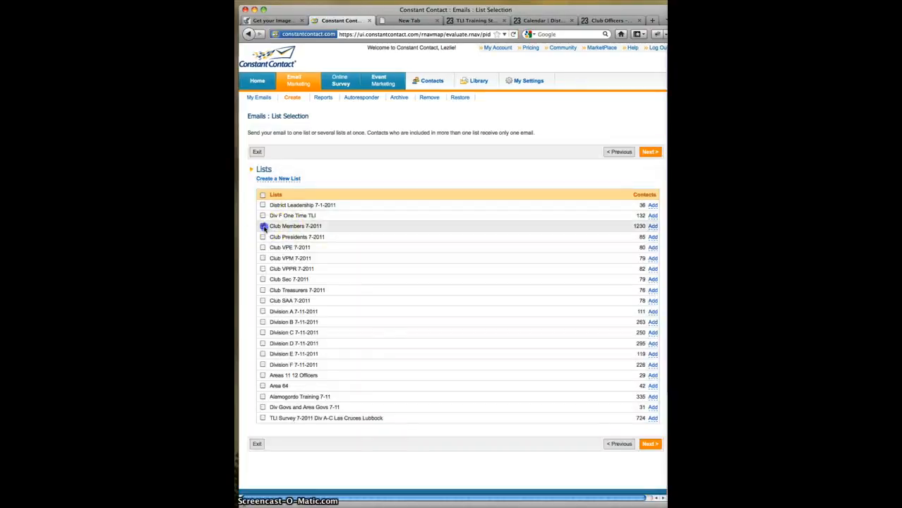
{"action": "left_click", "coordinate": [647, 445]}
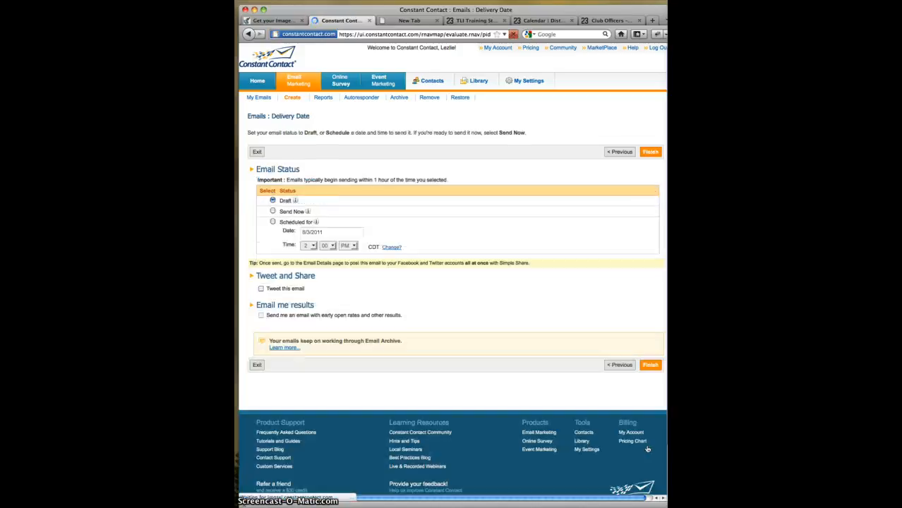
- Choose Send Now, finish scheduling the TMail 8-2-2011 email, and log out
{"action": "left_click", "coordinate": [272, 211]}
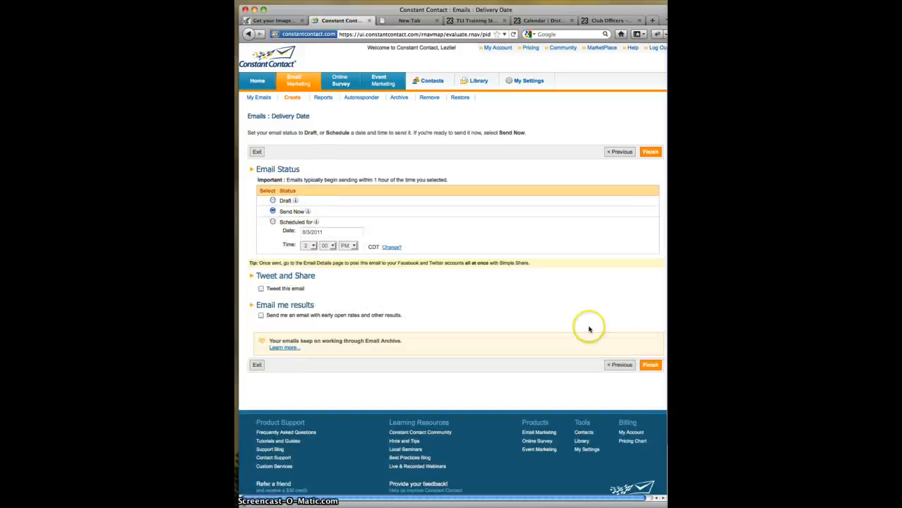
{"action": "left_click", "coordinate": [647, 363]}
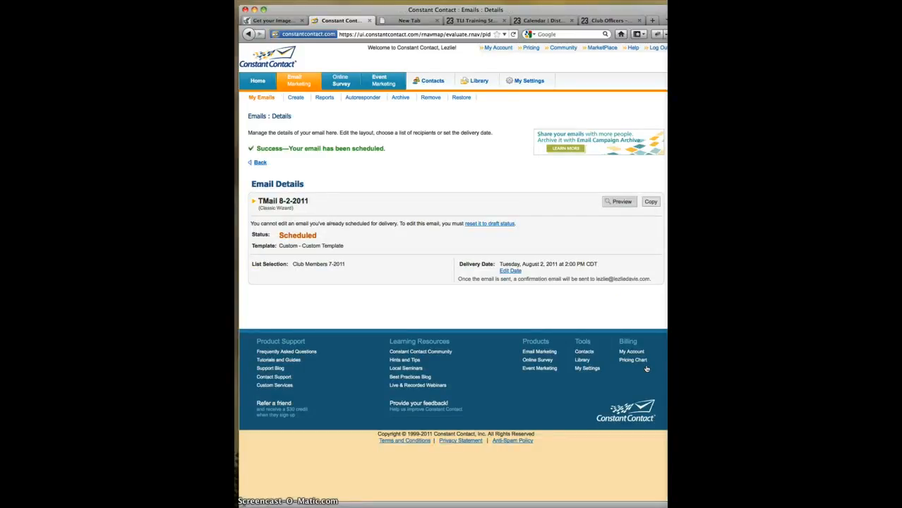
{"action": "left_click", "coordinate": [656, 49]}
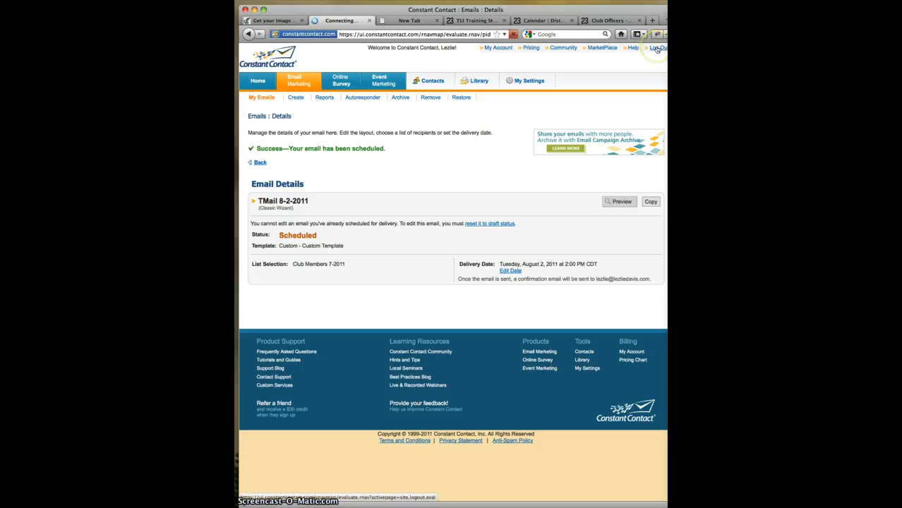